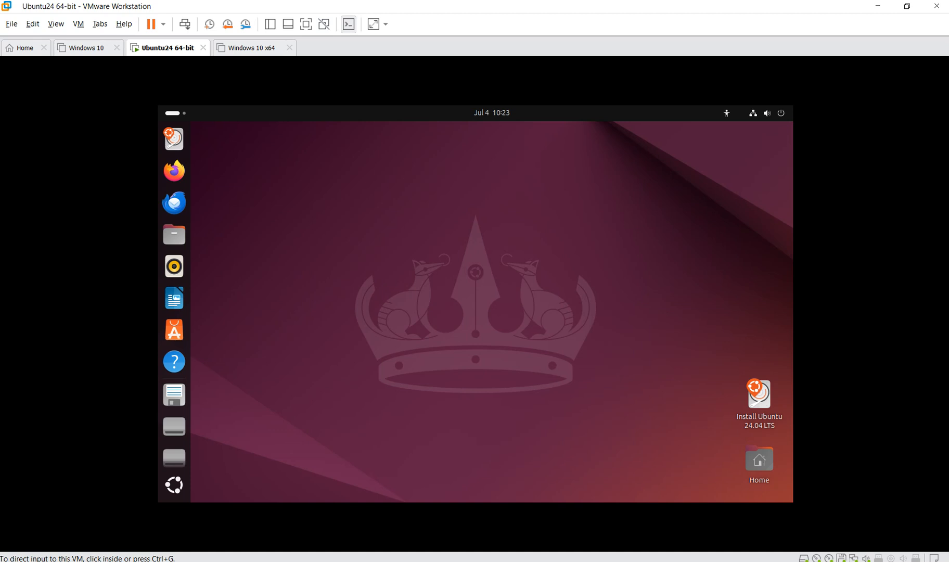
- Start the New Virtual Machine wizard, then cancel it, leaving the Ubuntu installer at language choice
left_click(11, 24)
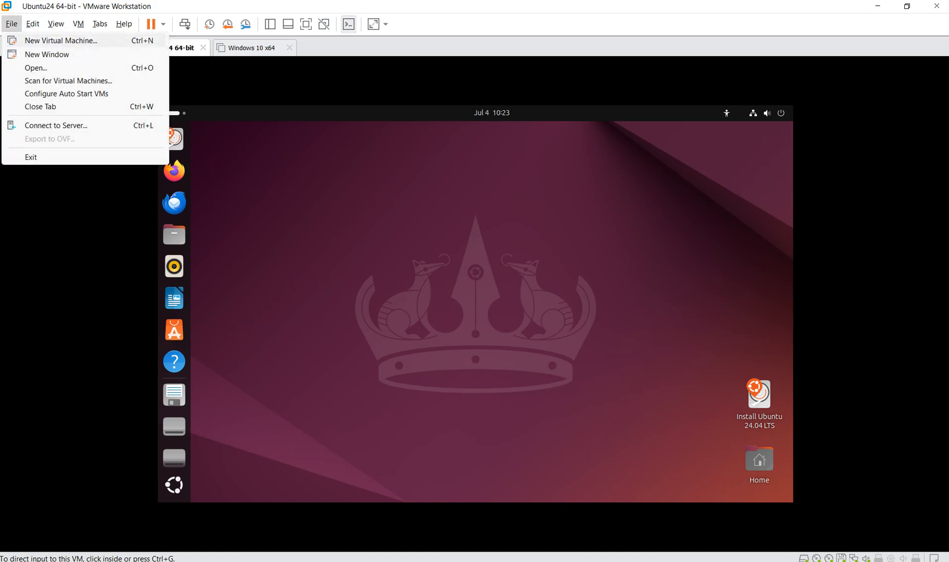
left_click(61, 40)
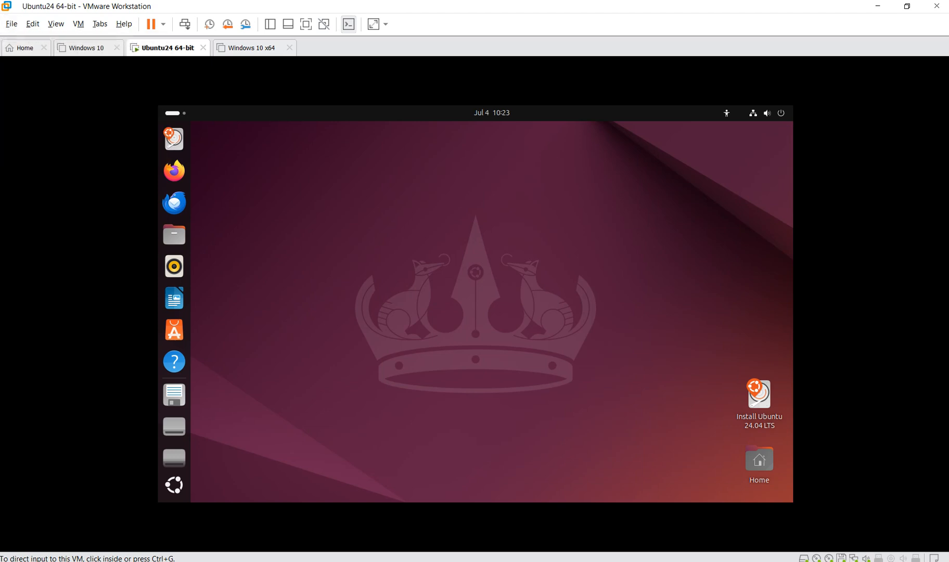
left_click(527, 401)
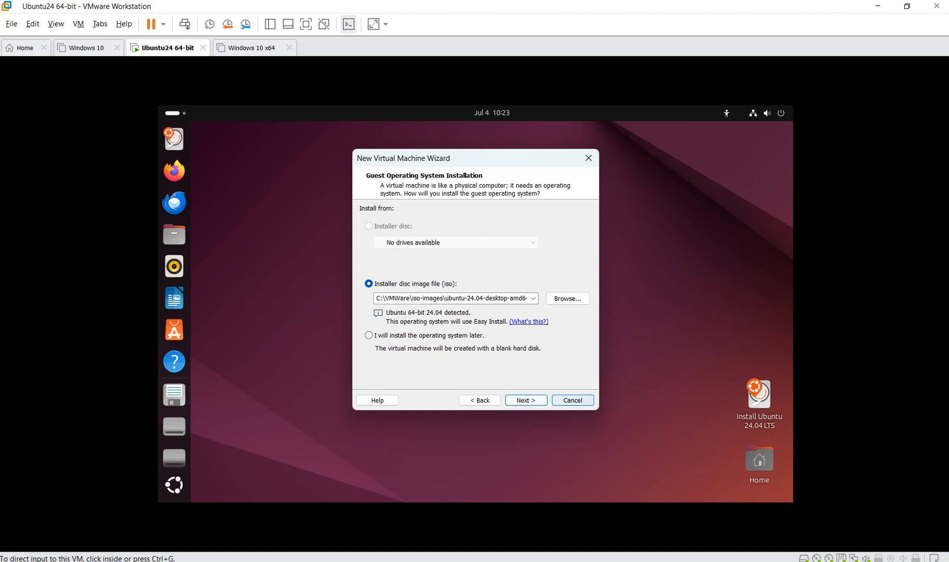
left_click(573, 401)
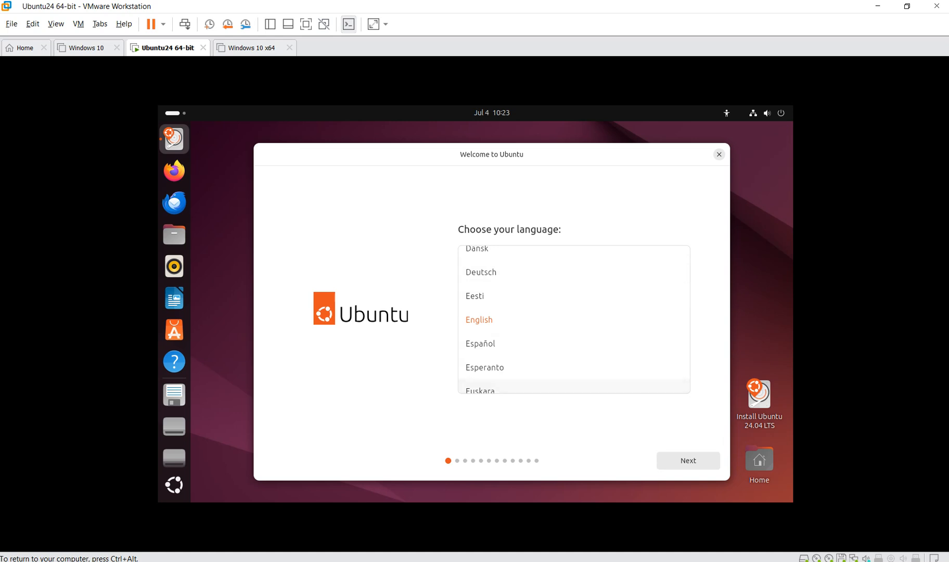
- Keep the defaults: English, English (US) keyboard, wired connection, interactive install, default apps
left_click(688, 460)
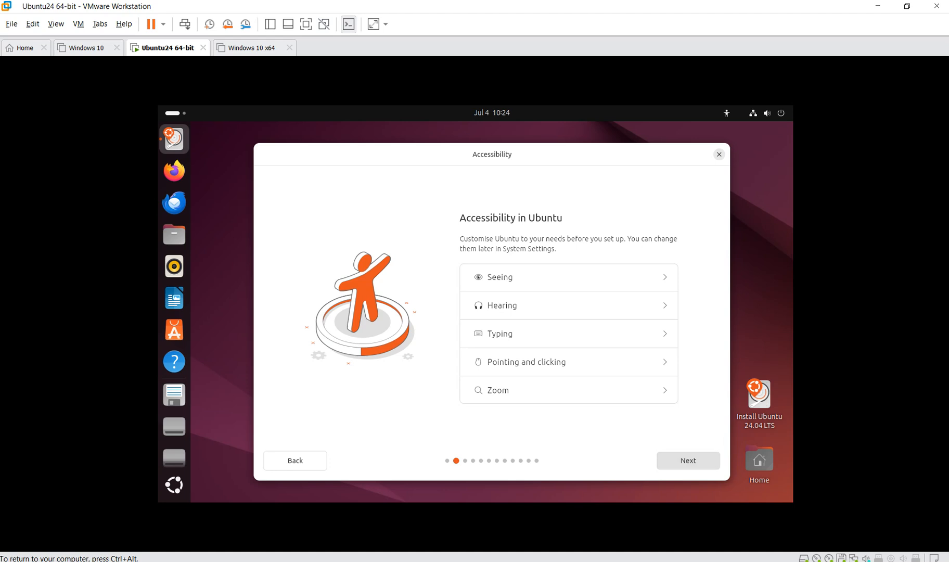
left_click(688, 460)
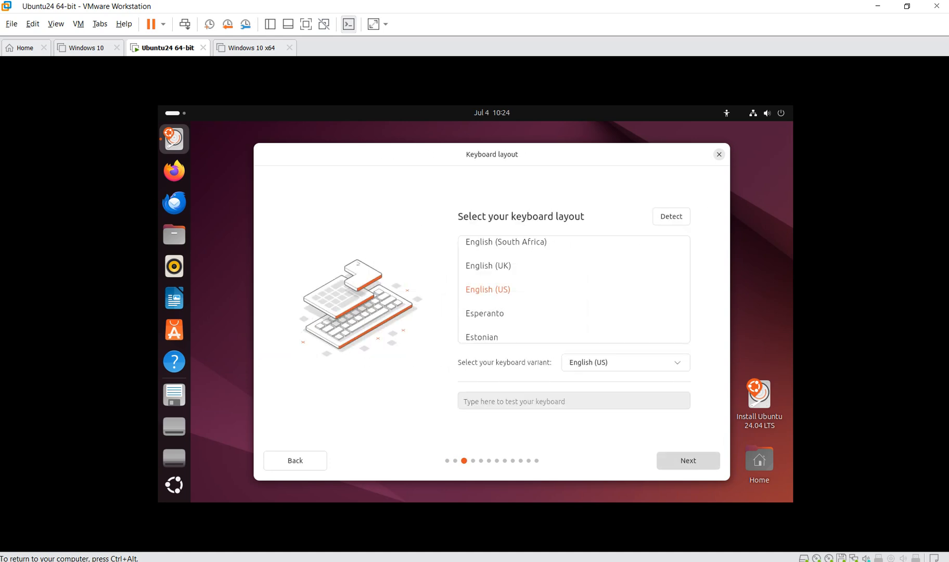
left_click(688, 460)
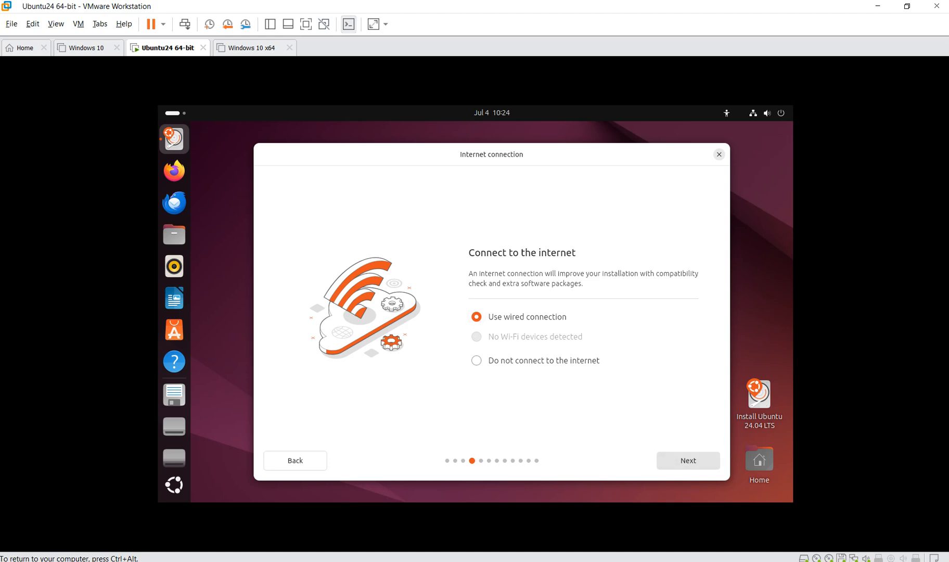
left_click(688, 460)
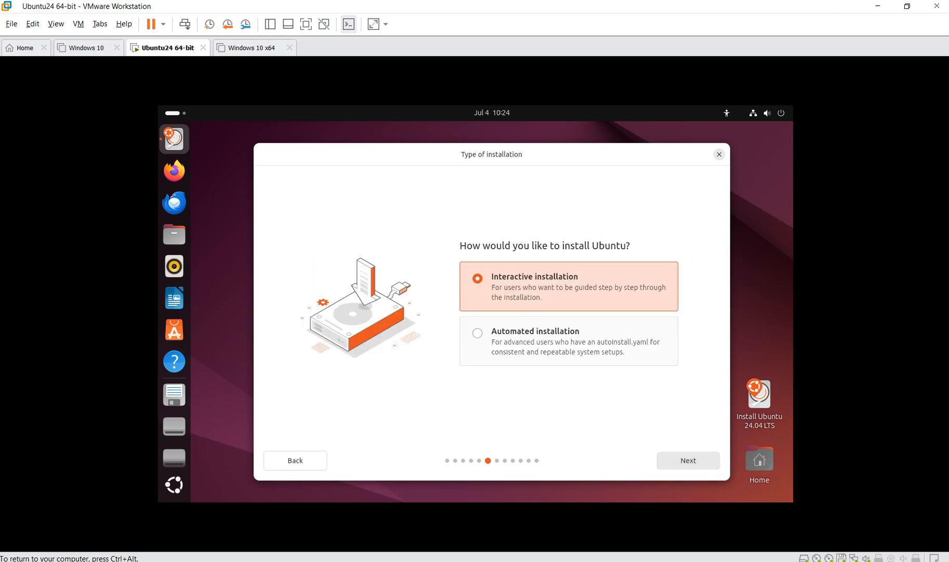
left_click(688, 460)
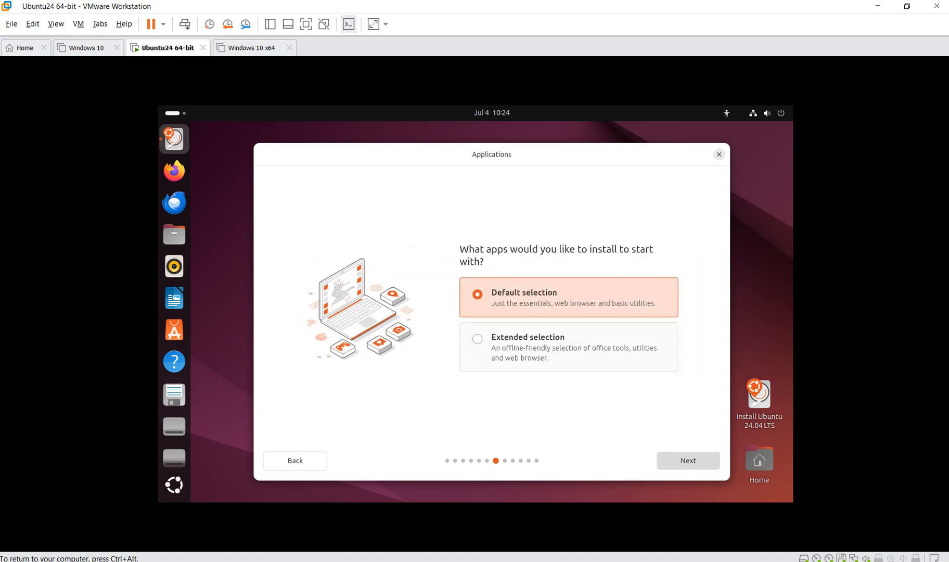
left_click(688, 460)
- Enable third-party graphics/Wi-Fi software and additional media formats, then continue to disk setup
left_click(477, 311)
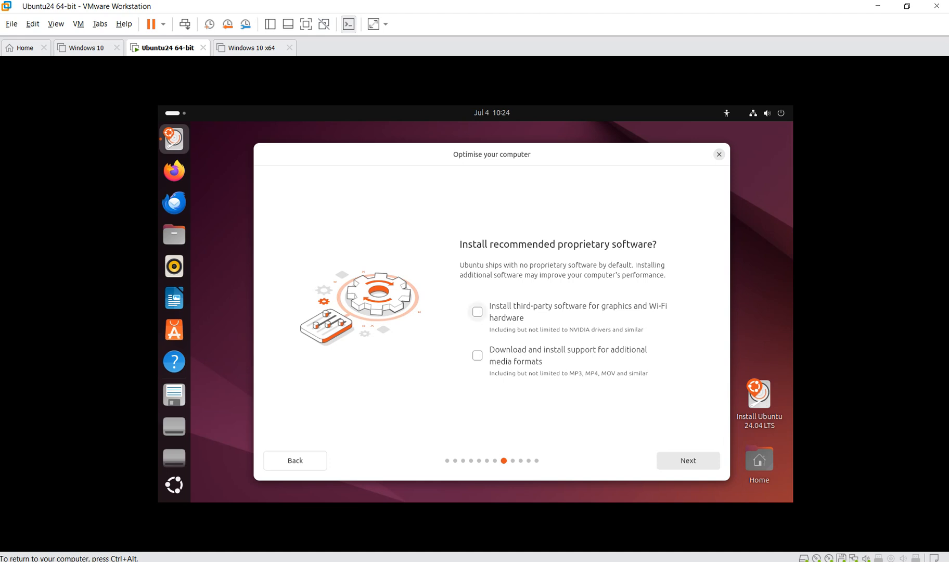
left_click(477, 355)
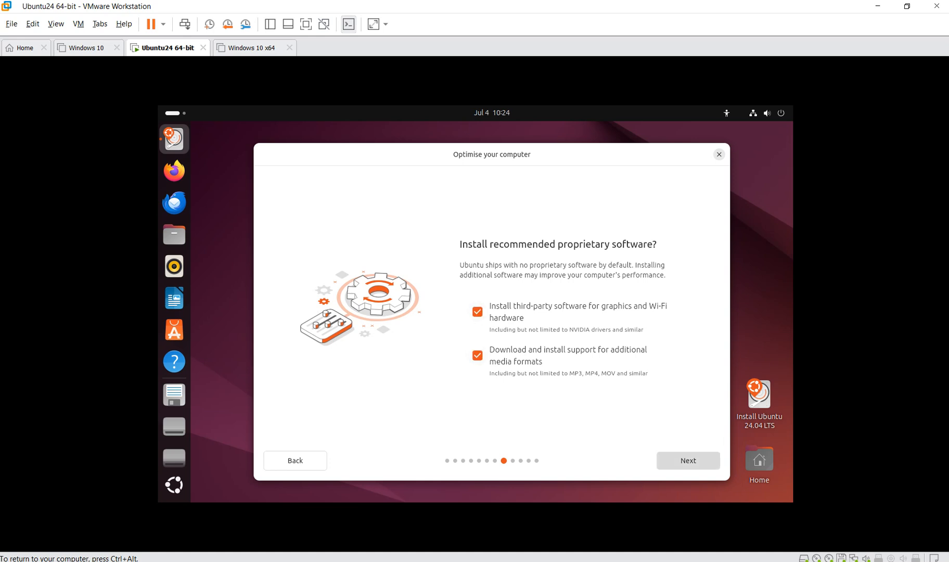
left_click(688, 460)
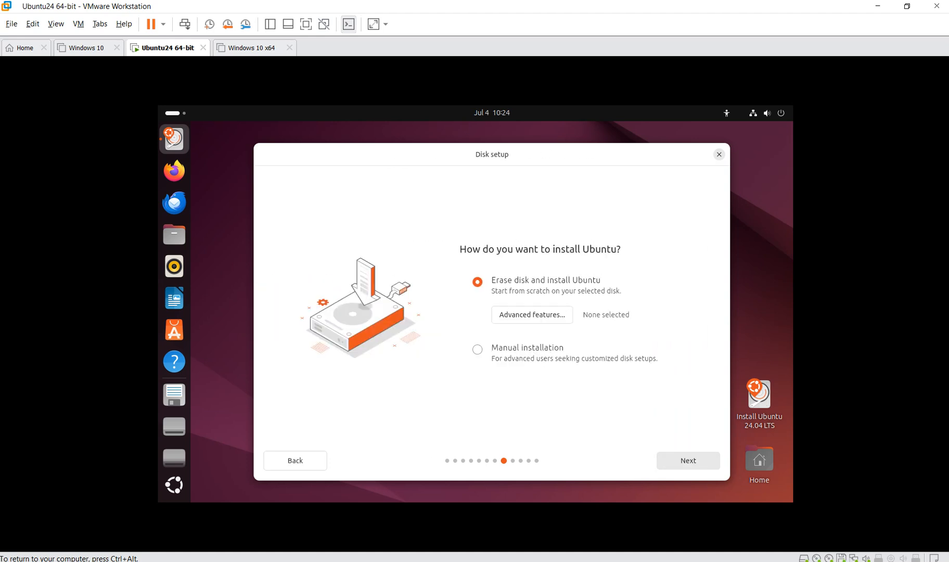
- Accept erasing the disk, enter the user's name and set computer name Ubuntu24v
left_click(688, 460)
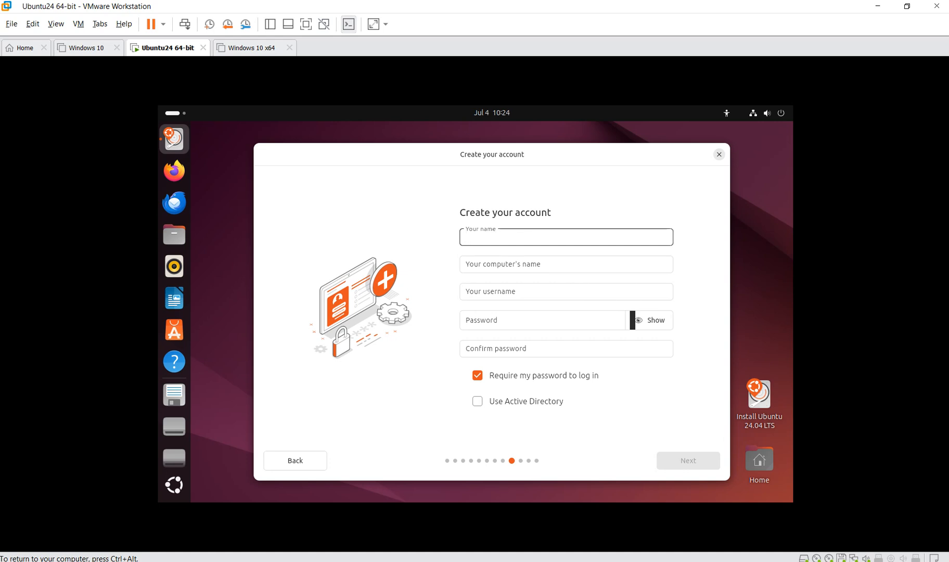
type("tester")
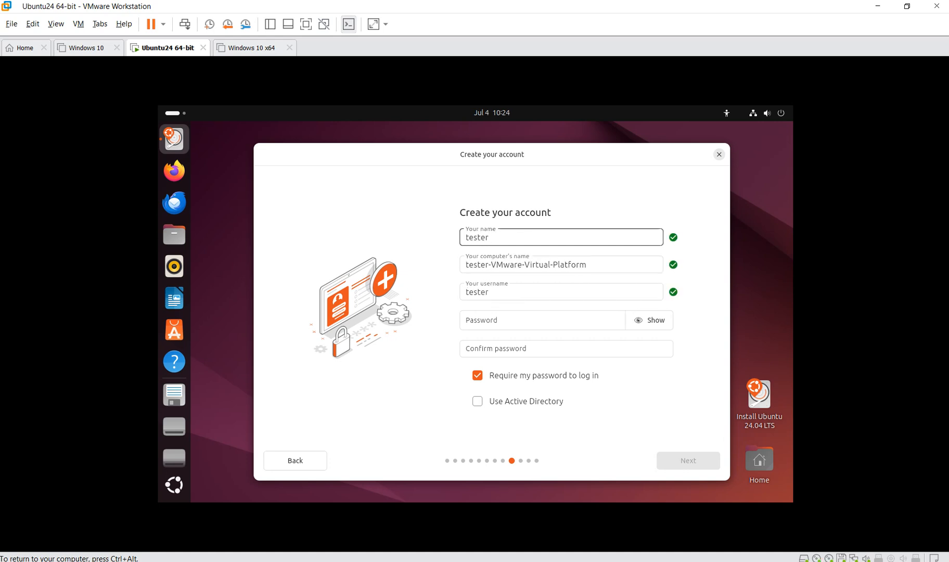
key("Tab")
key("BackSpace")
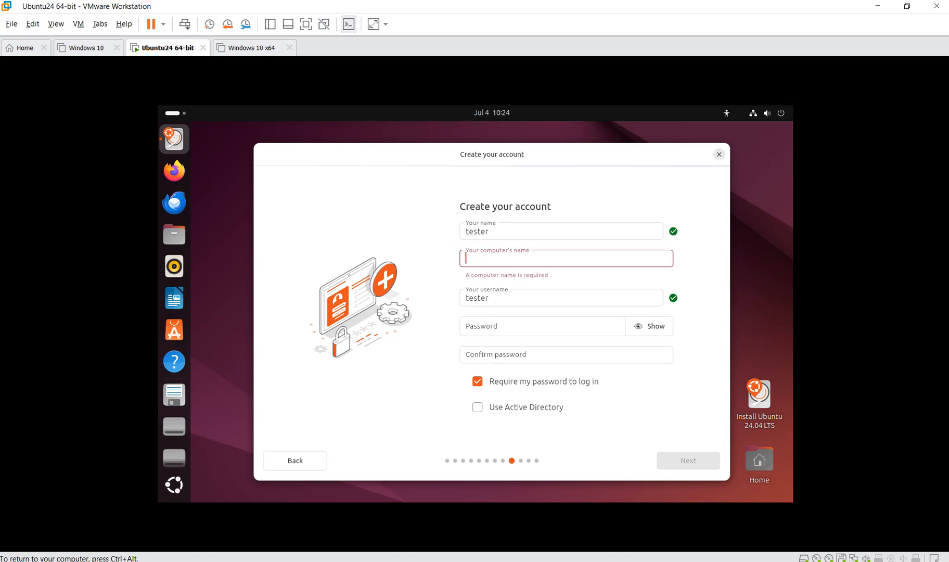
type("Ubun")
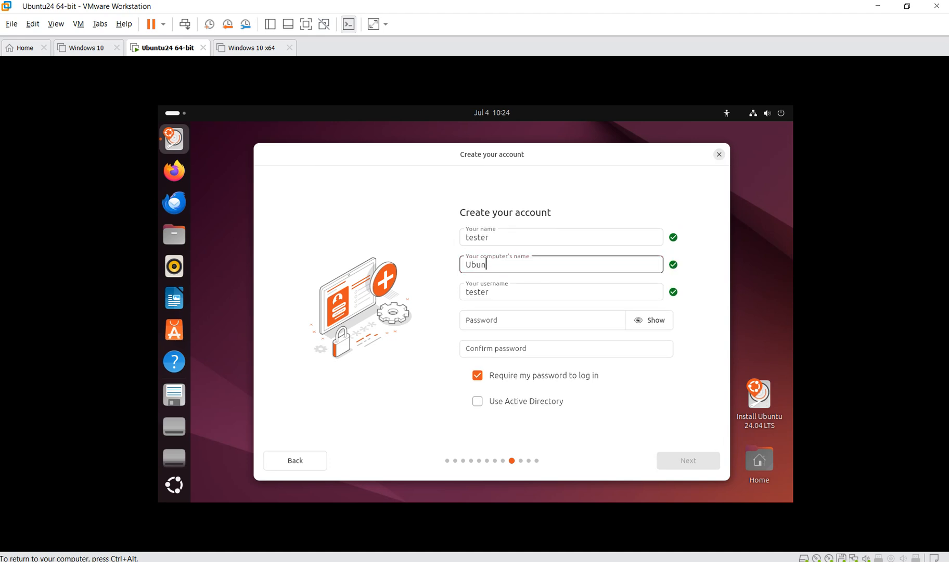
type("tu24v")
- Enter and confirm the account password, then continue to the timezone page
key("Tab")
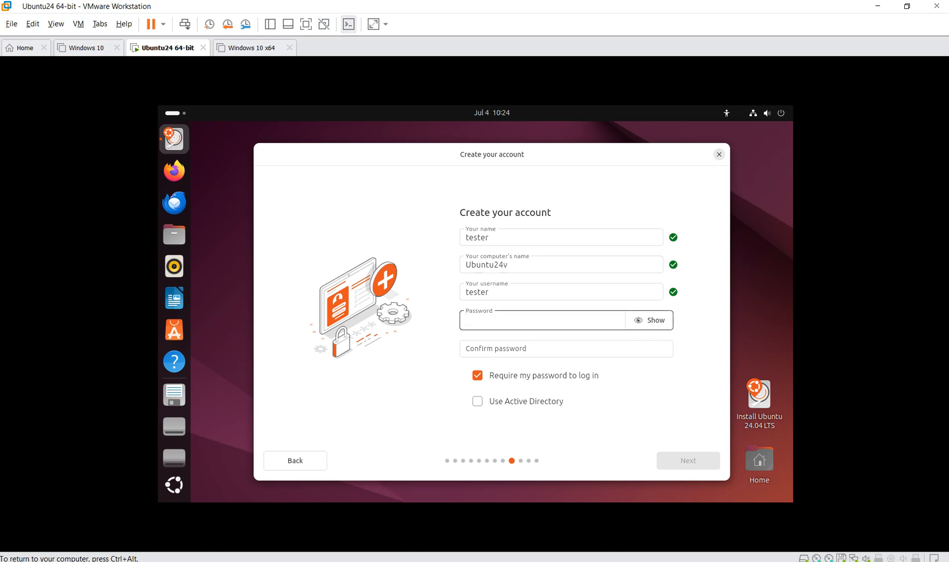
type("••••••••")
key("Tab")
key("Tab")
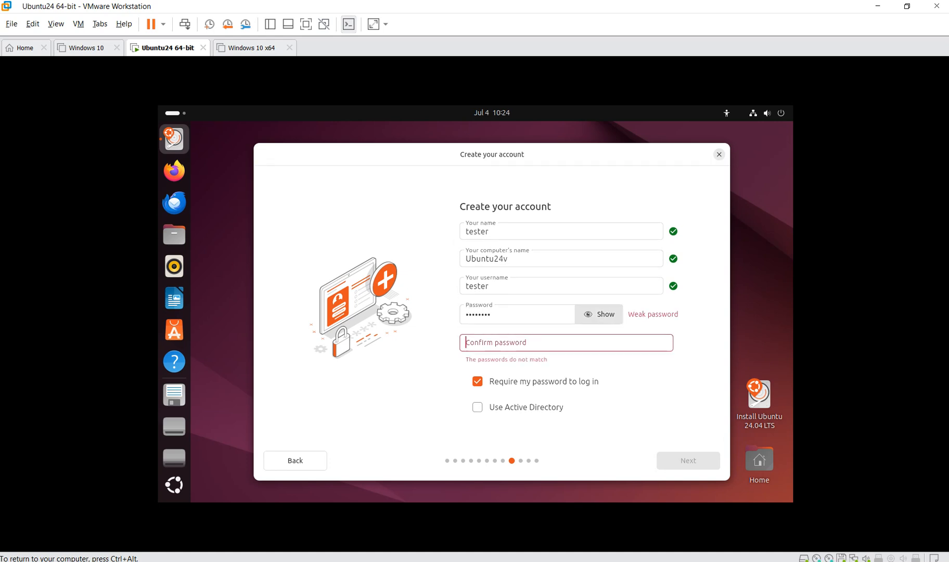
type("••••••••")
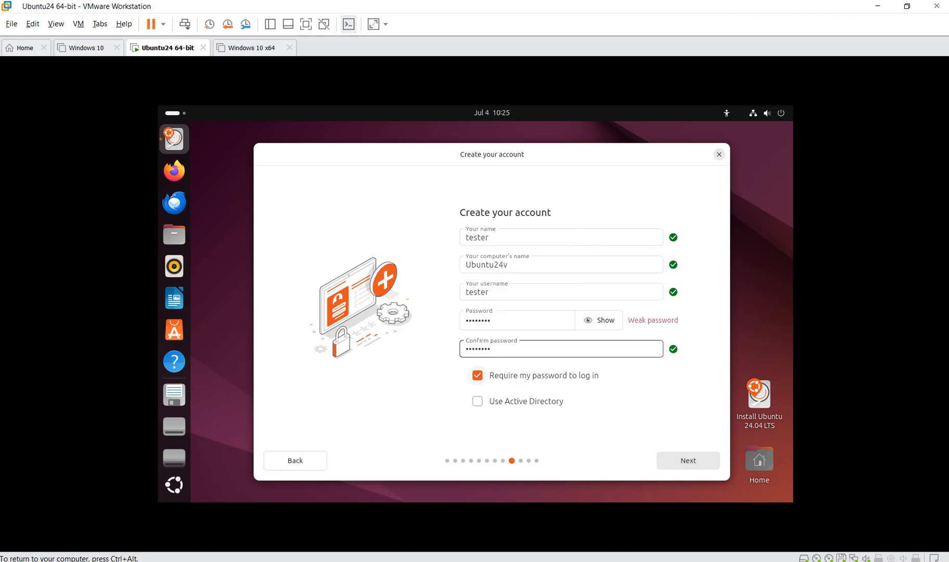
left_click(689, 460)
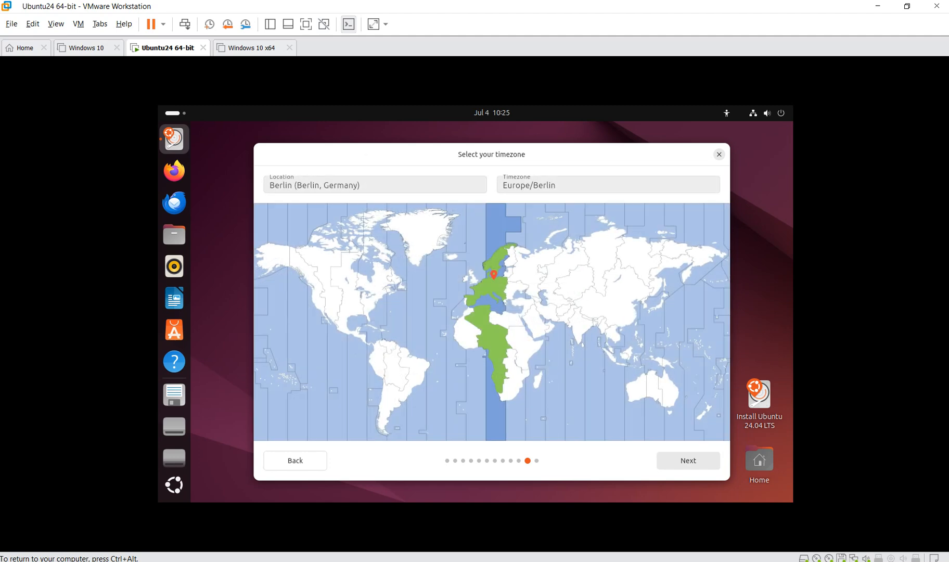
- Keep the Europe/Berlin timezone and start the Ubuntu 24.04 LTS installation
left_click(689, 461)
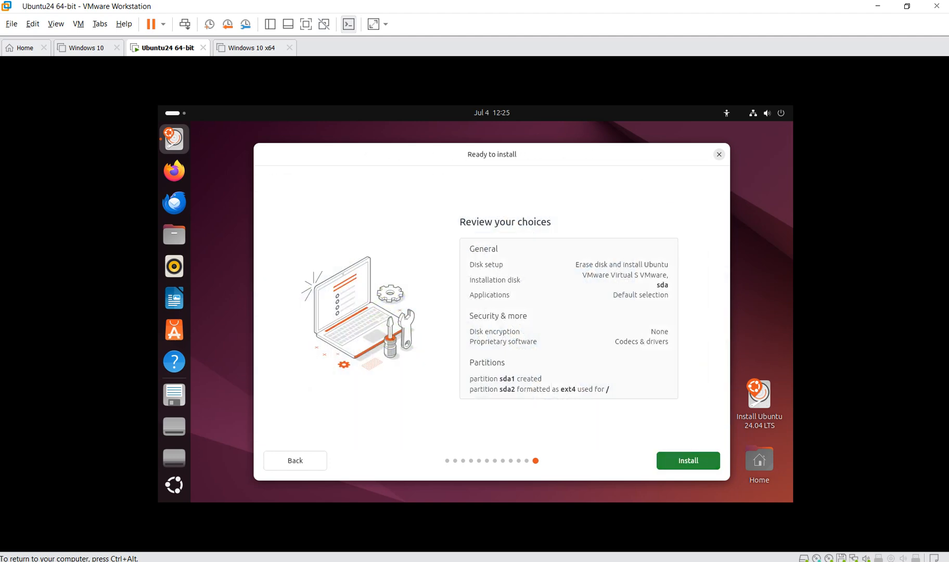
left_click(689, 461)
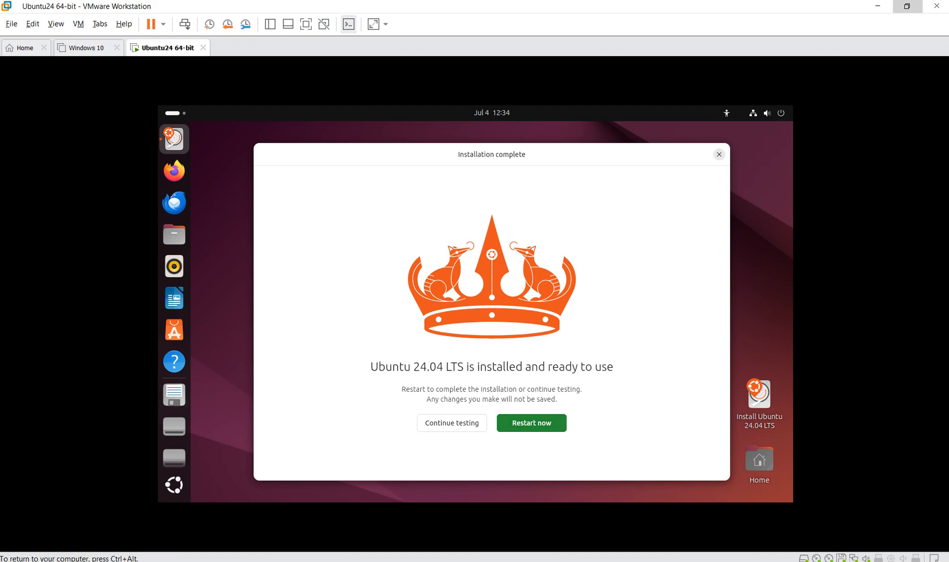
- Restart into the new Ubuntu system and sign in to the user account with its password
left_click(531, 423)
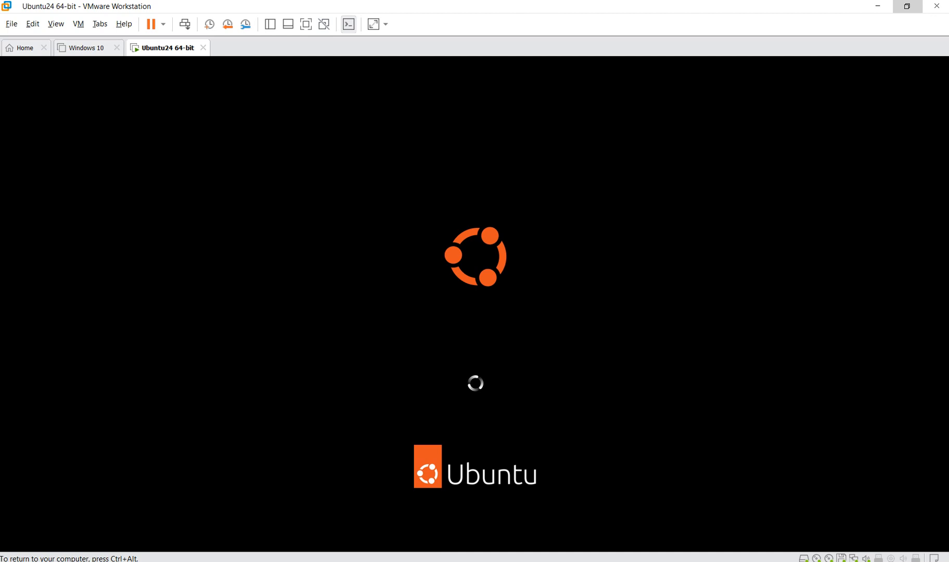
key("ctrl+alt")
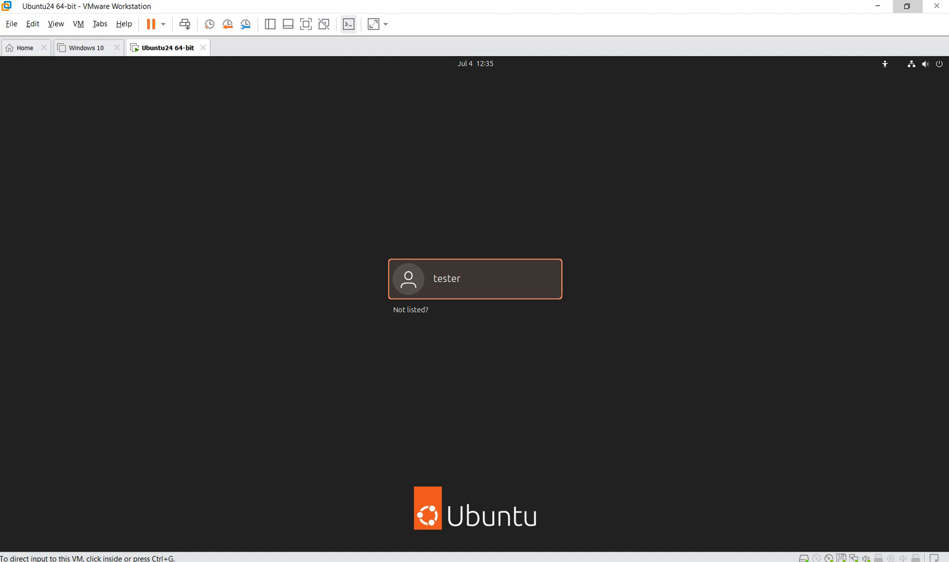
left_click(468, 279)
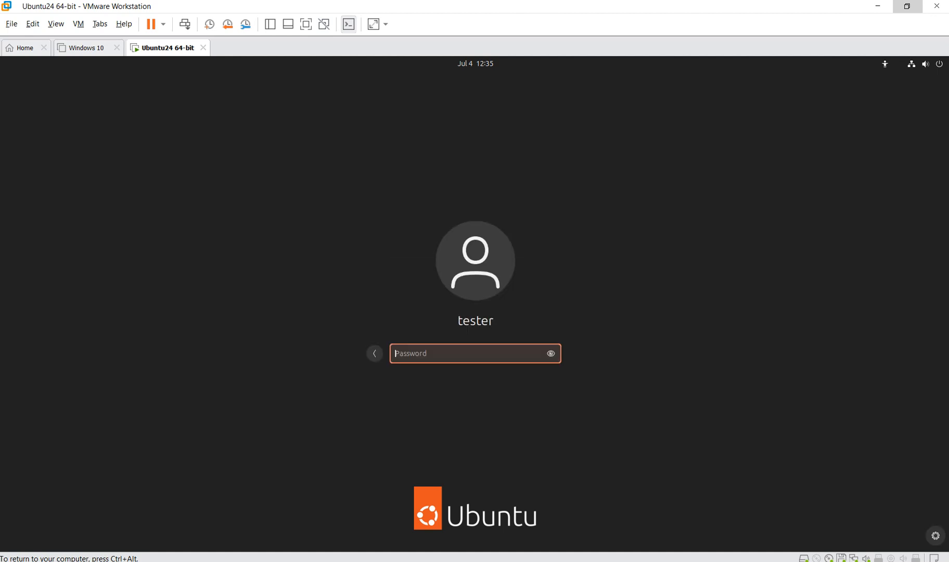
type("tester1234")
key("Return")
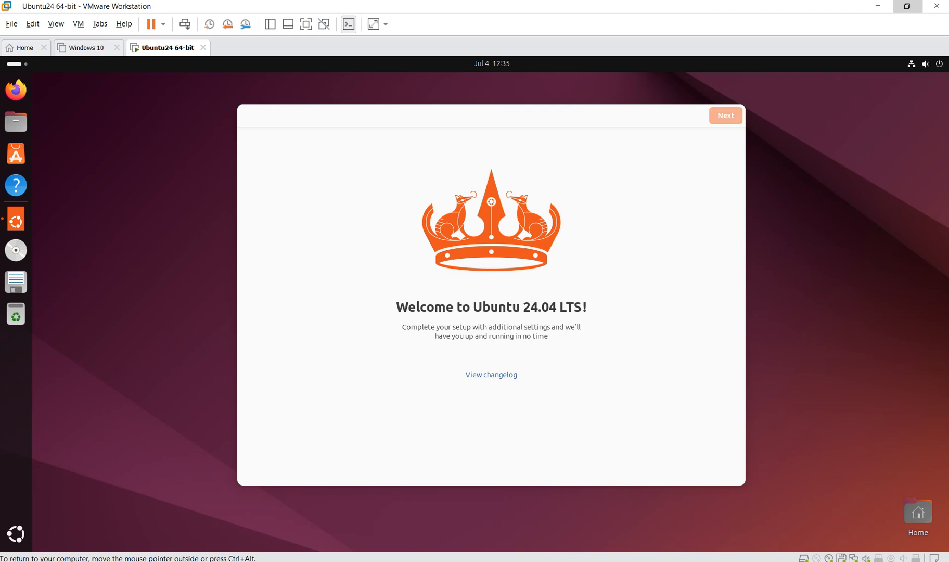
- Skip Ubuntu Pro, choose not to share system data, and finish the welcome setup
left_click(726, 116)
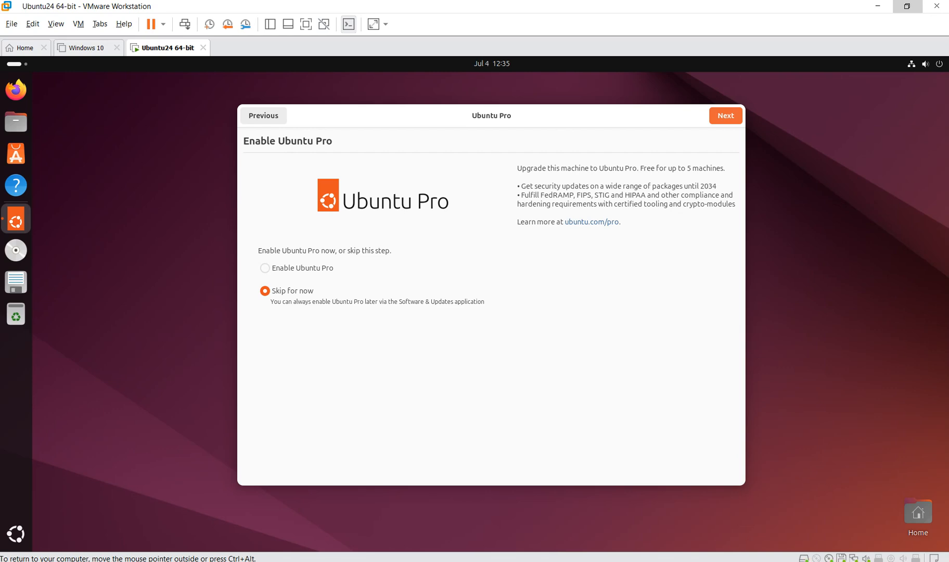
left_click(726, 116)
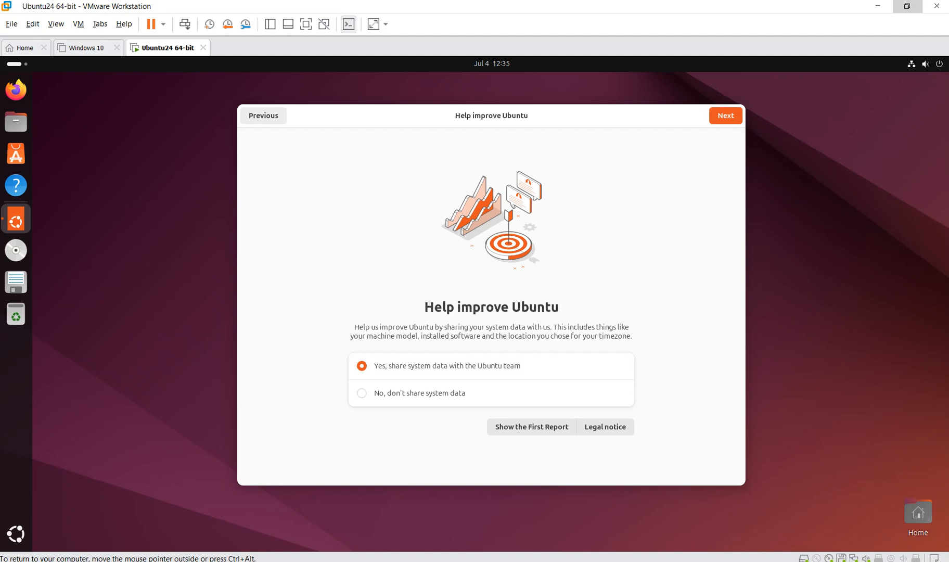
left_click(419, 393)
left_click(726, 116)
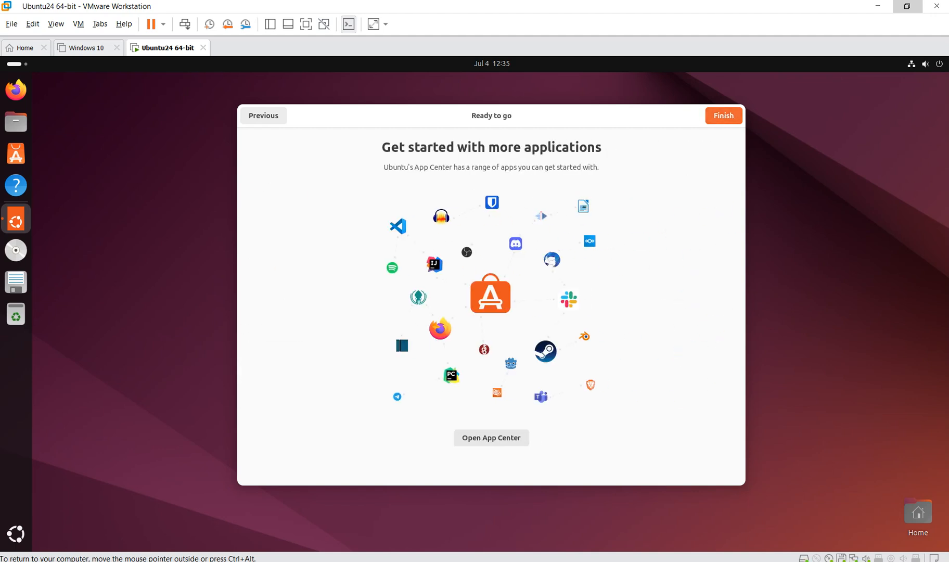
left_click(723, 115)
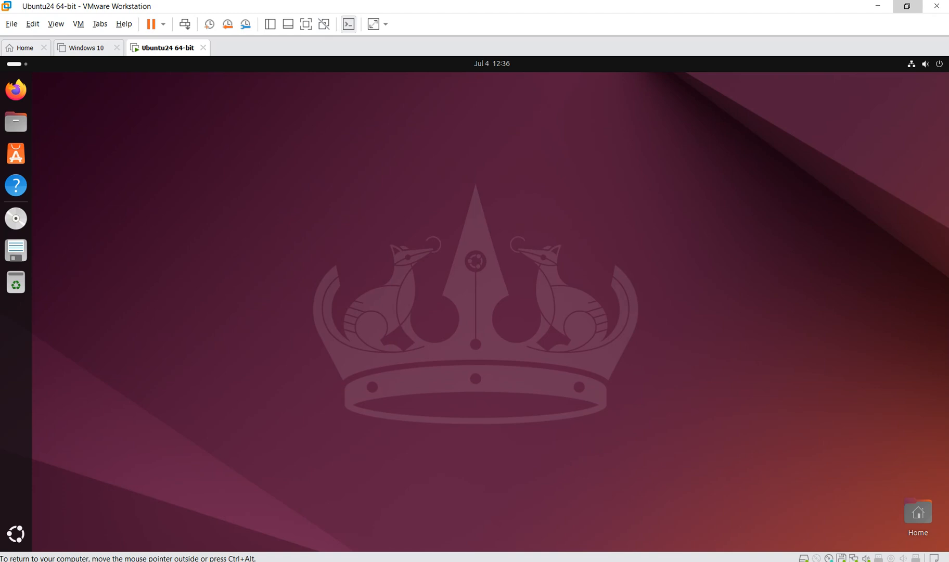
- Uncheck Include Unmounted Volumes in Ubuntu Desktop's dock behavior, then close Settings
left_click(15, 534)
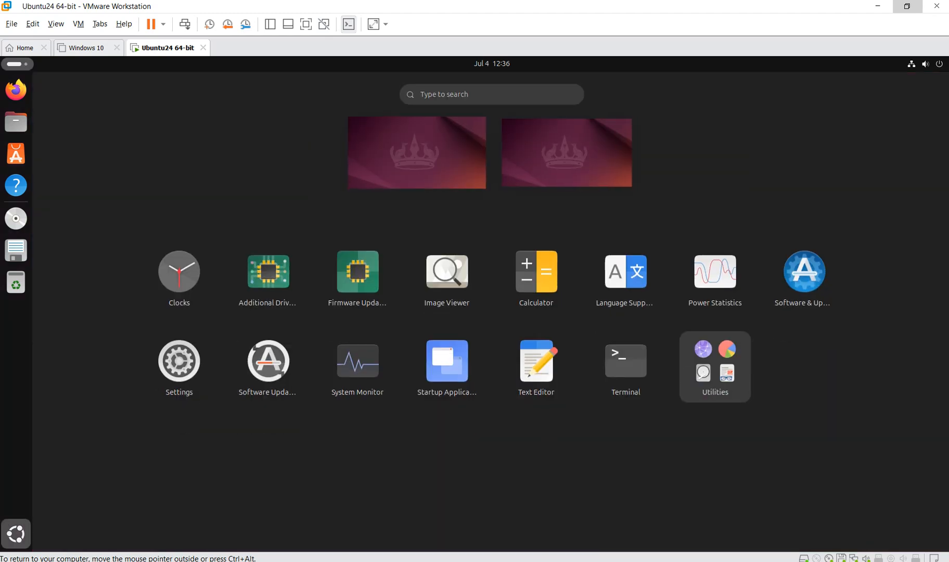
left_click(179, 360)
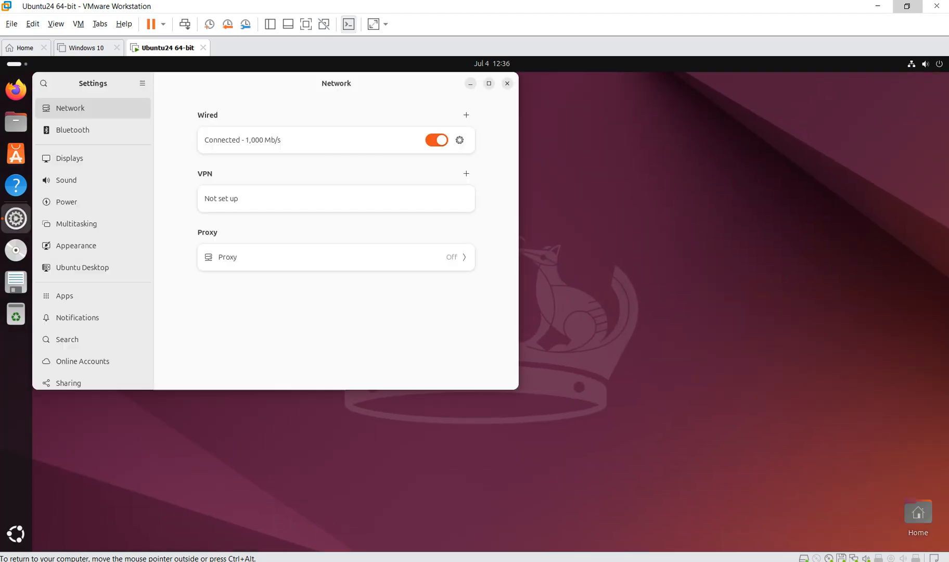
left_click(93, 268)
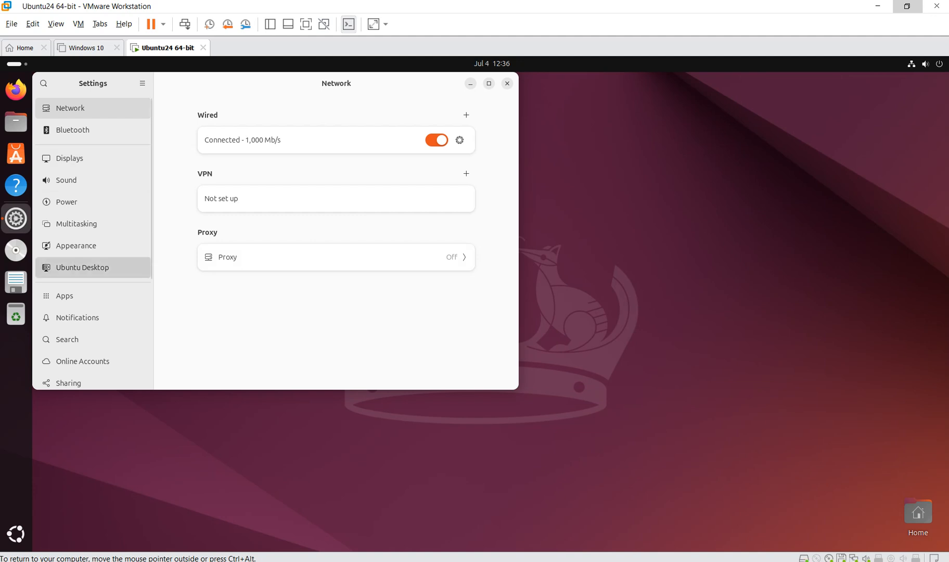
scroll(336, 308, "down", 1)
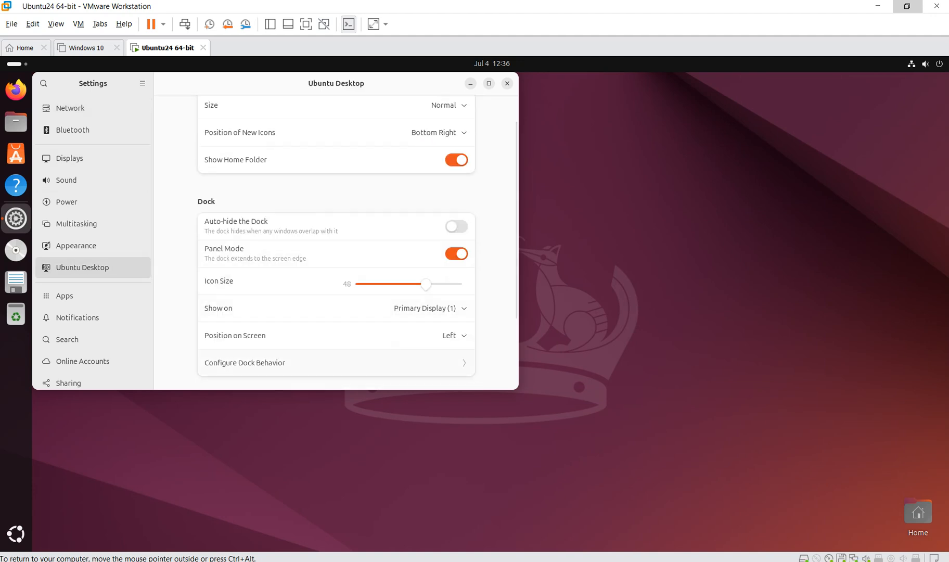
left_click(335, 363)
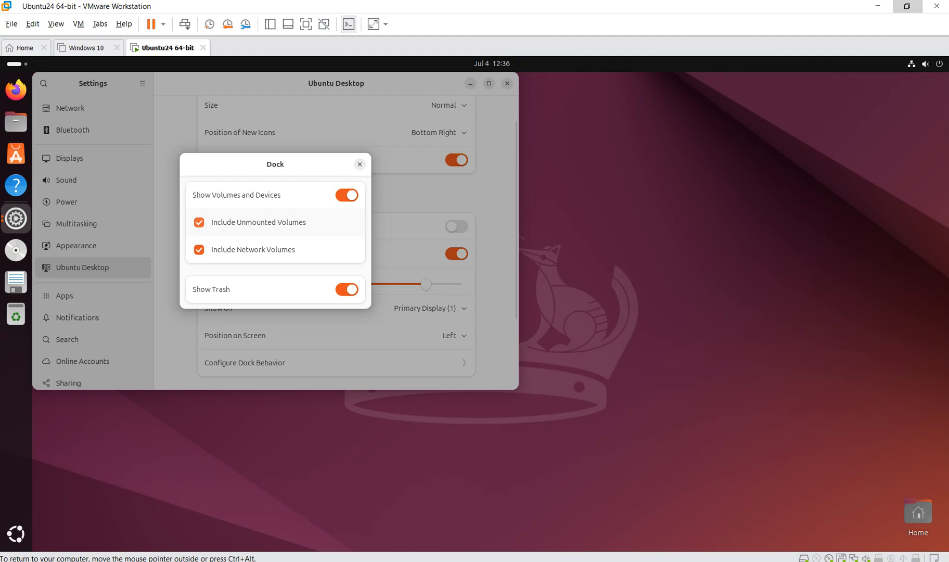
left_click(199, 223)
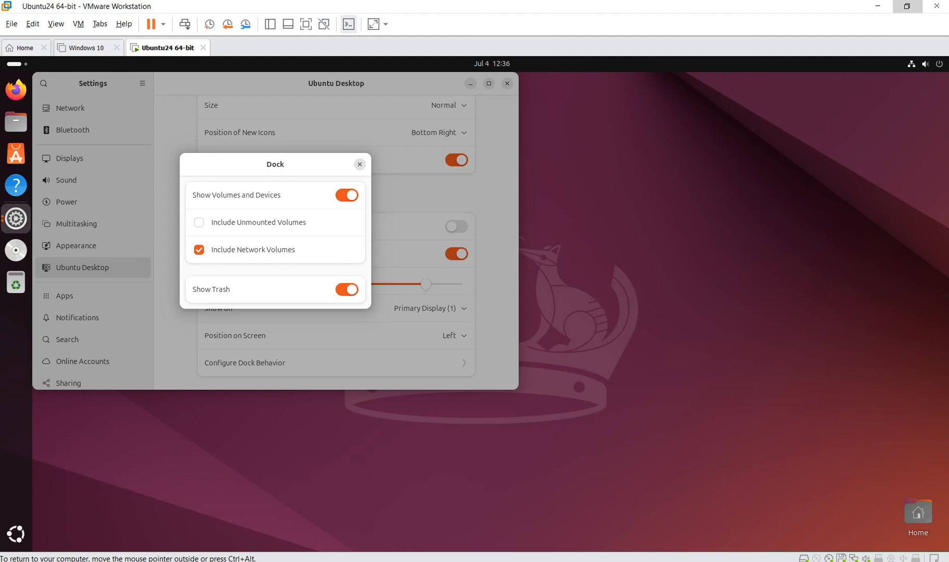
left_click(360, 165)
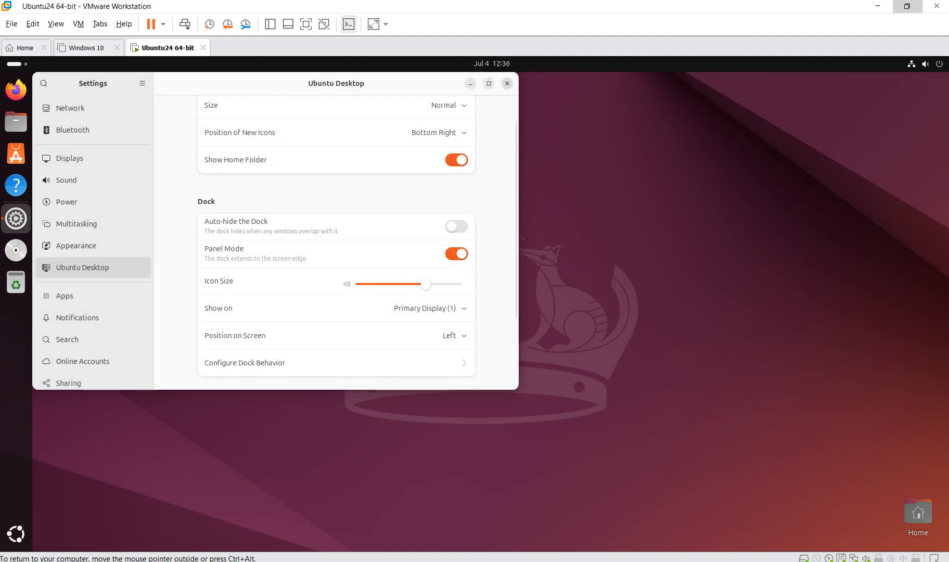
left_click(507, 84)
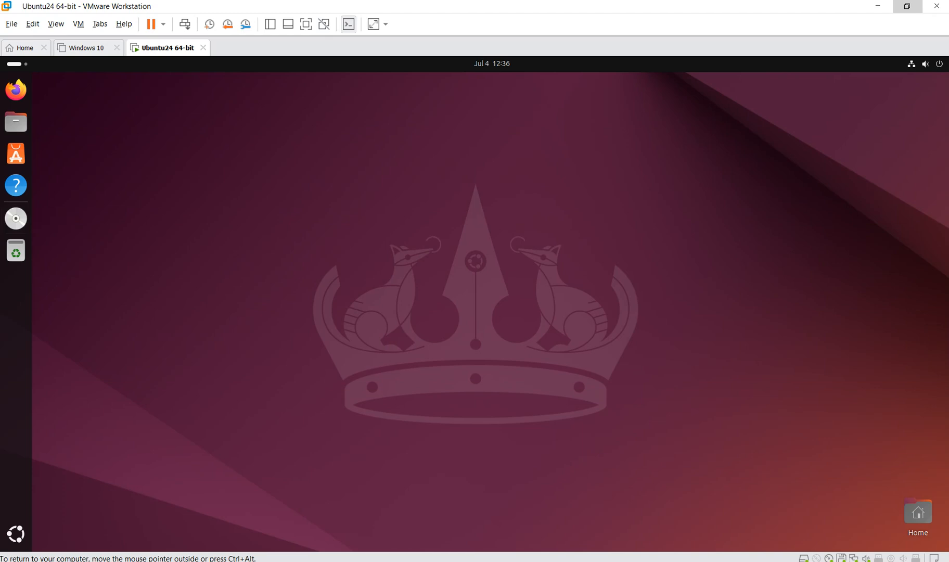
left_click(15, 218)
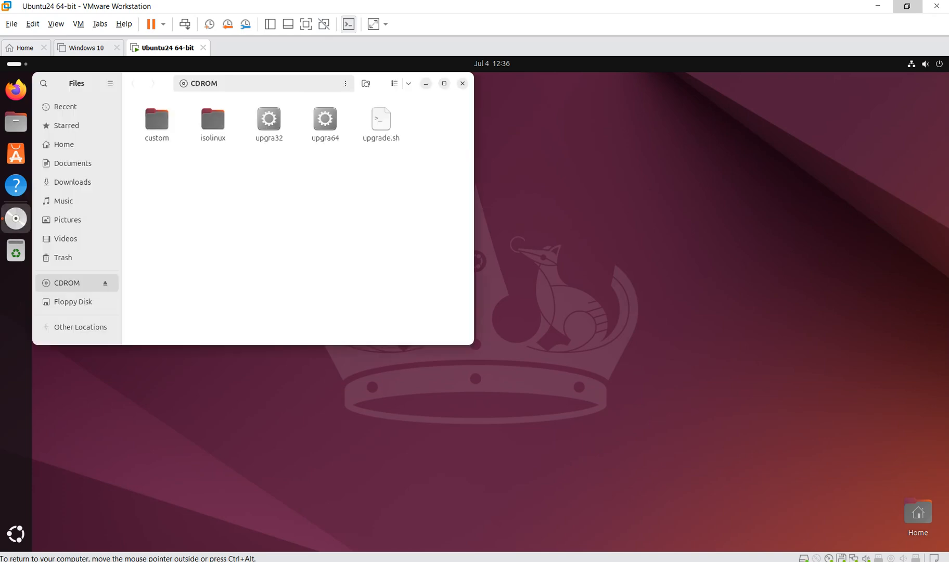
left_click(462, 83)
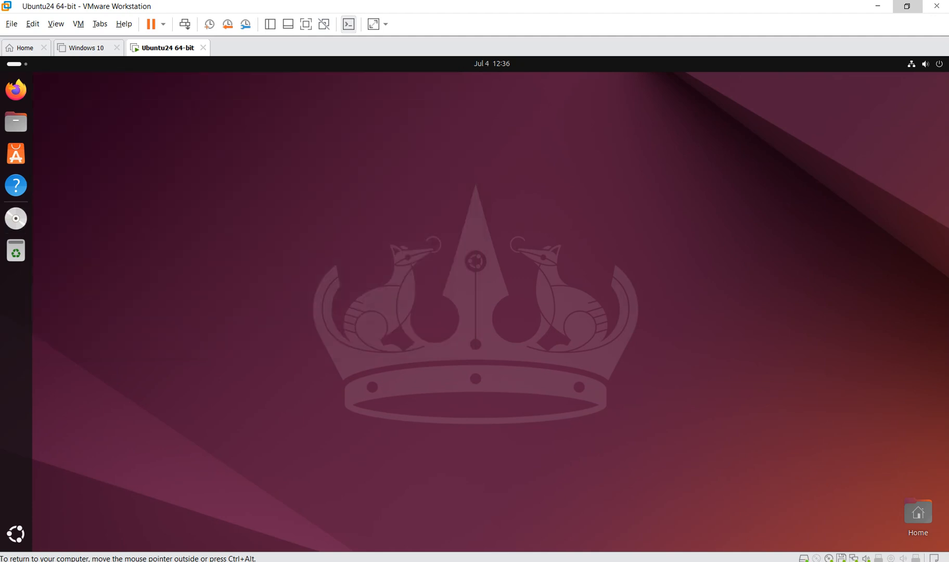
left_click(15, 218)
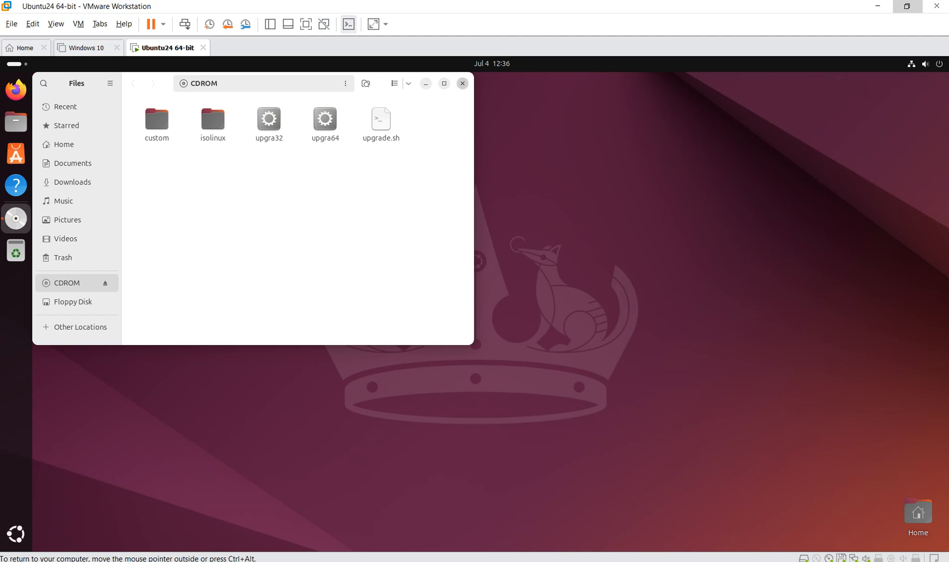
left_click(462, 83)
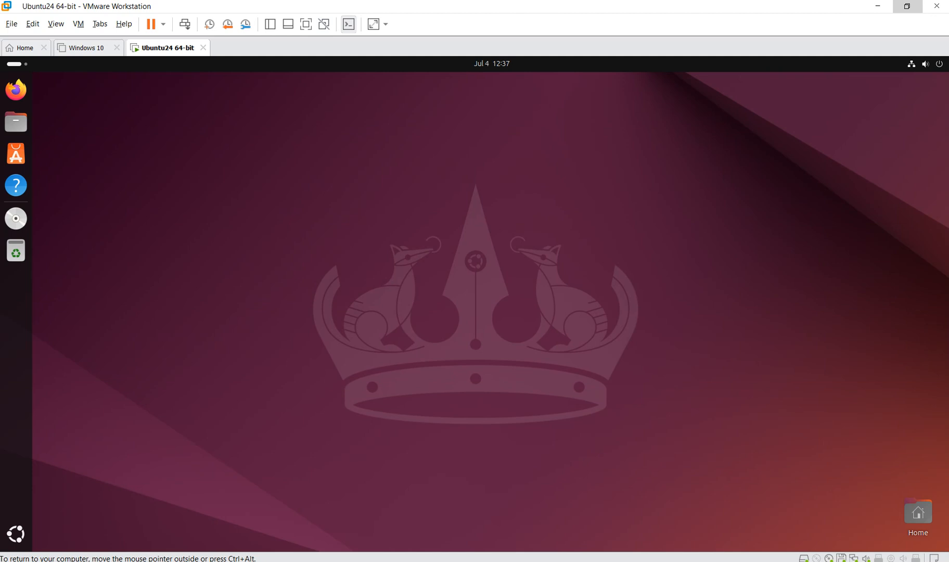
- Launch Terminal from the app grid and pin it to the dock
left_click(16, 534)
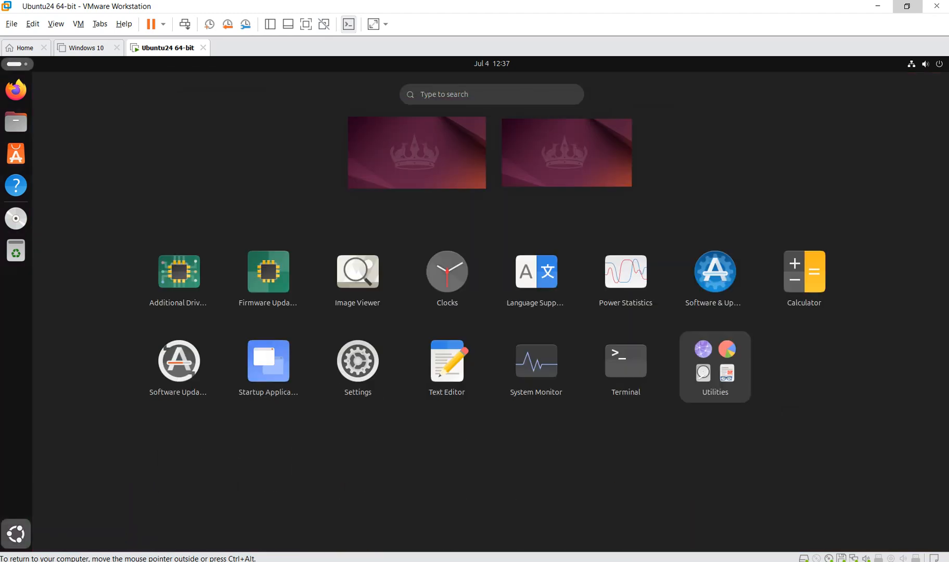
left_click(625, 364)
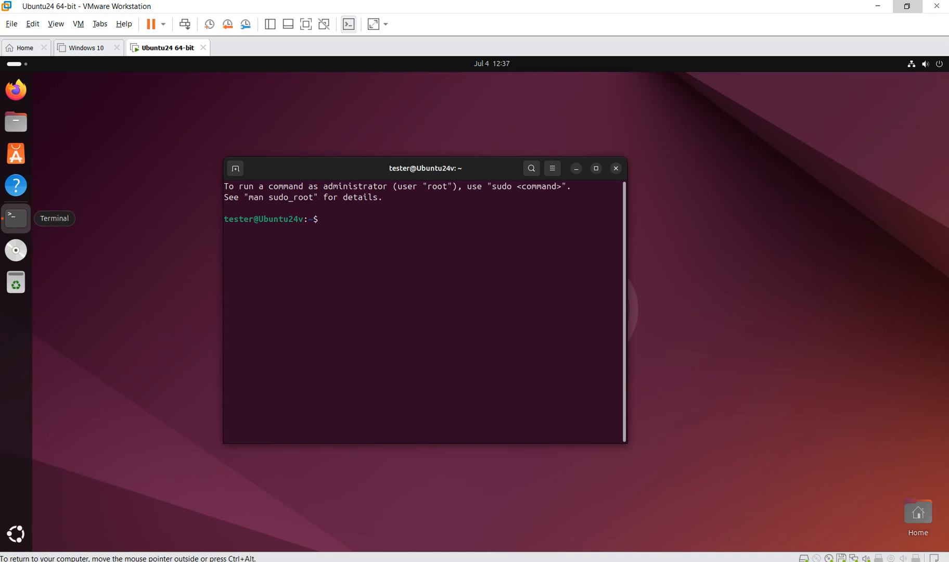
right_click(15, 218)
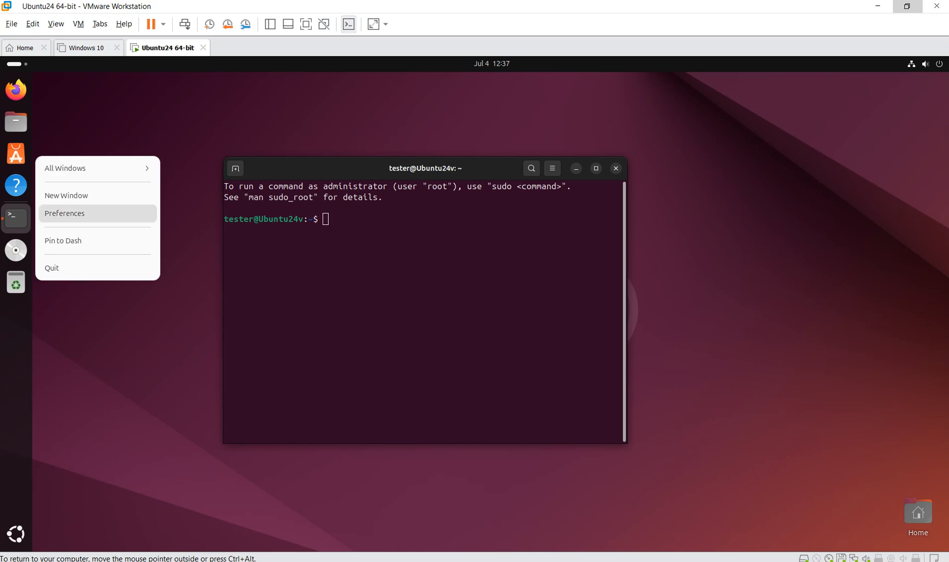
left_click(63, 241)
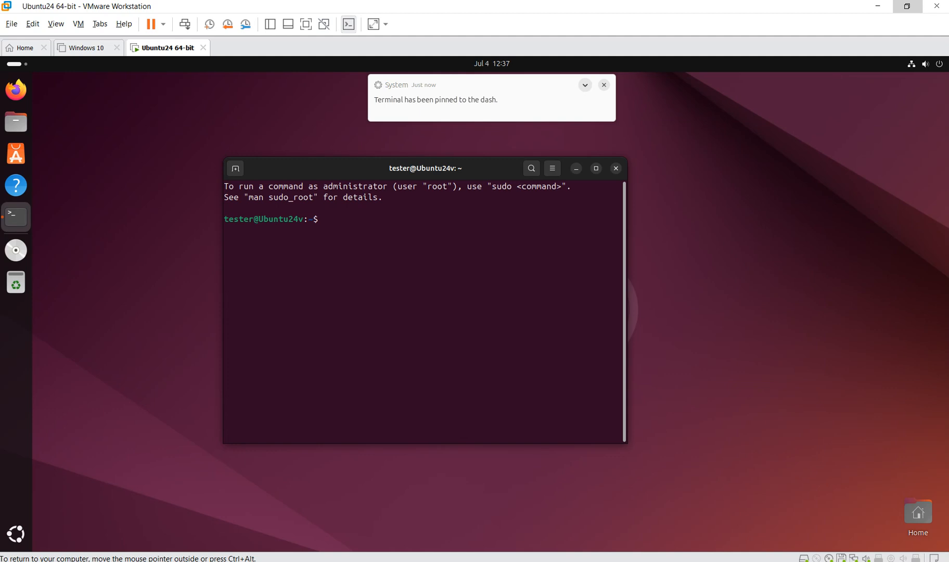
- Nudge the Terminal window up-right, clear stray typed characters, and bring up the app grid
left_click_drag(479, 168, 490, 148)
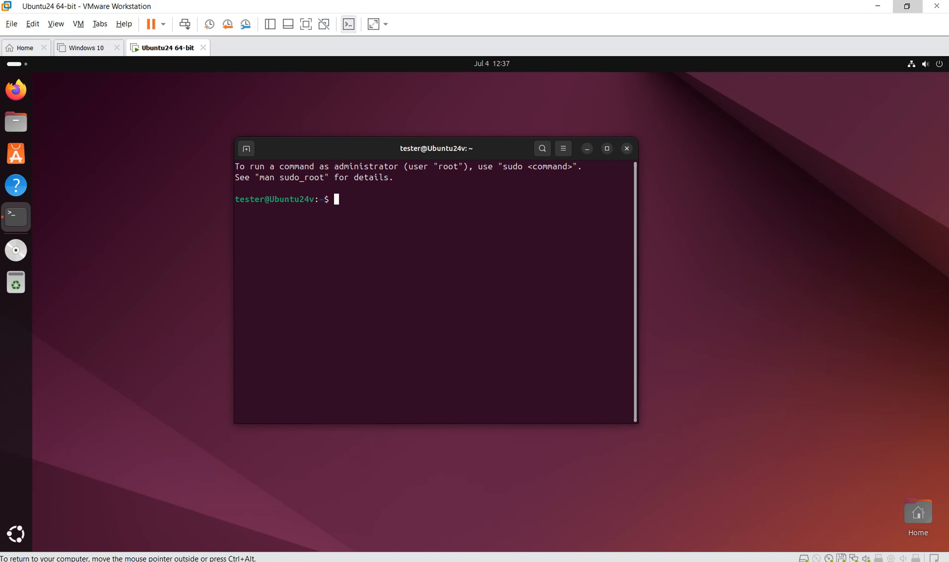
type(";';';';';")
key("BackSpace")
key("BackSpace")
key("BackSpace")
key("BackSpace")
key("BackSpace")
key("BackSpace")
key("BackSpace")
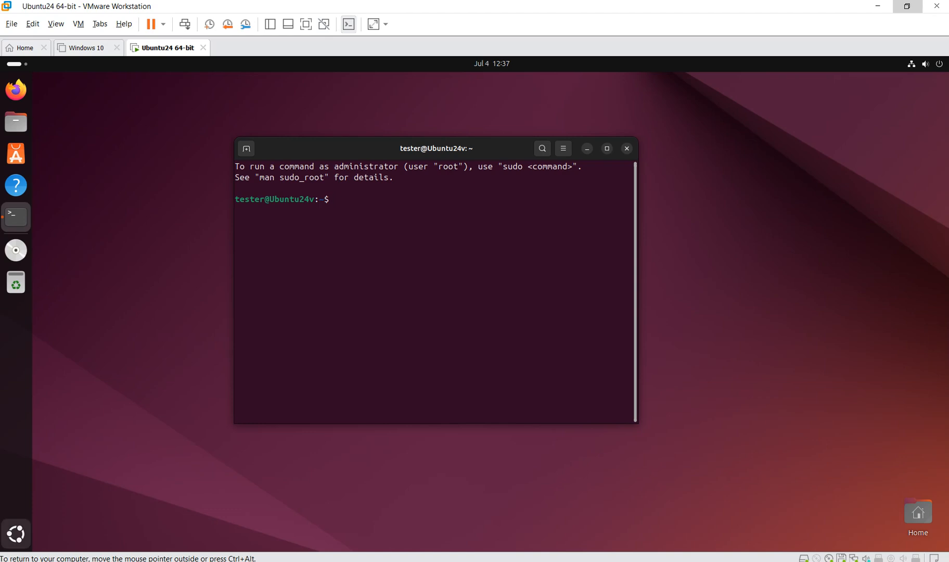
left_click(16, 534)
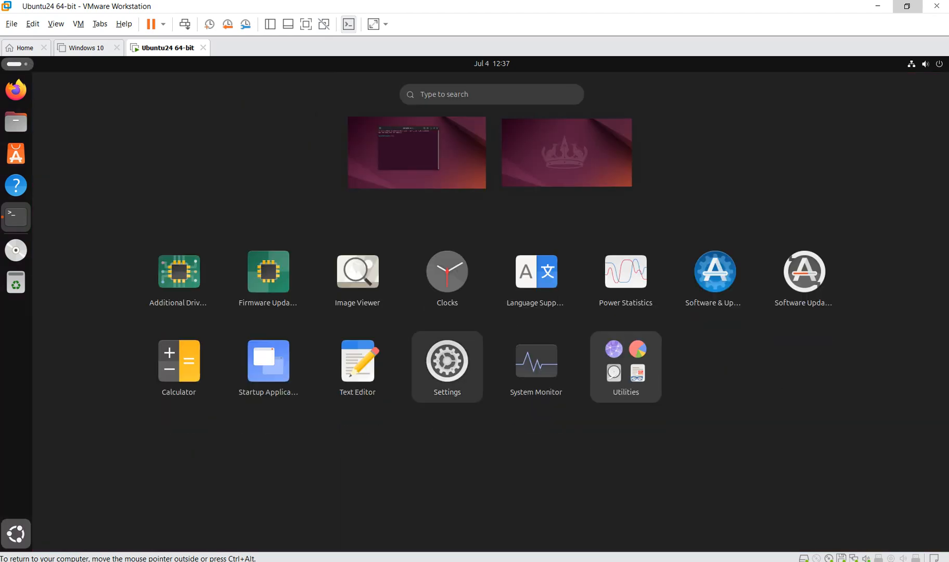
- Open Ubuntu Settings and reach the Keyboard page via a 'ke' search
left_click(447, 361)
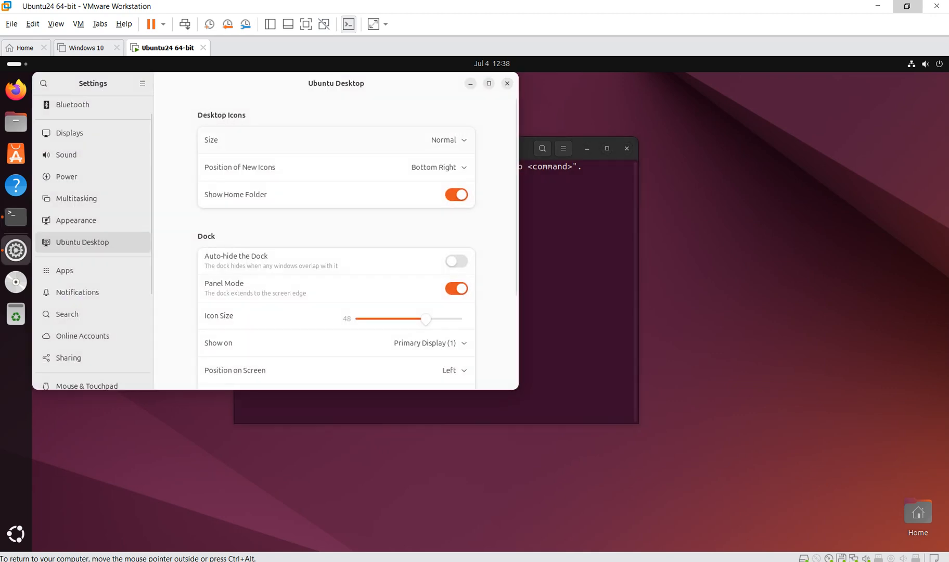
scroll(92, 134, "up", 1)
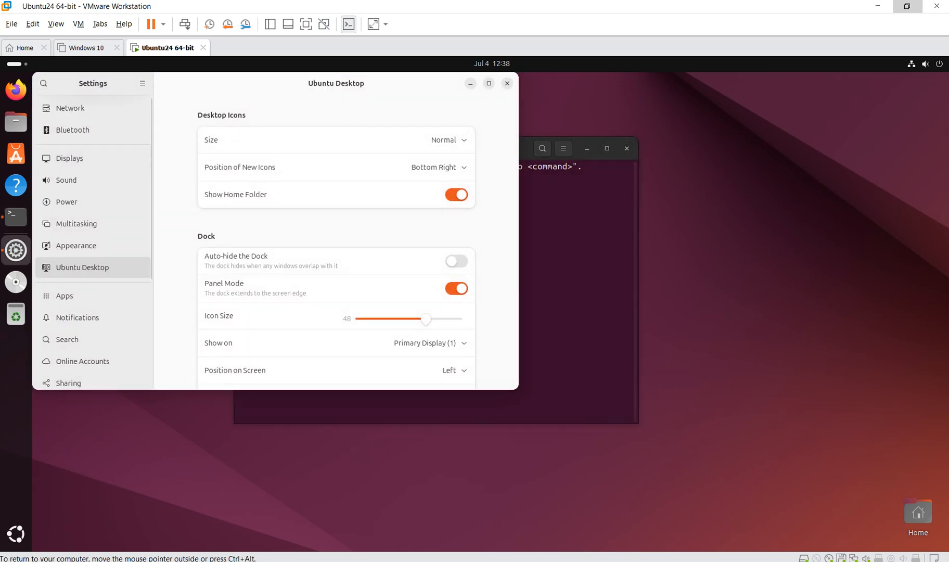
left_click(44, 84)
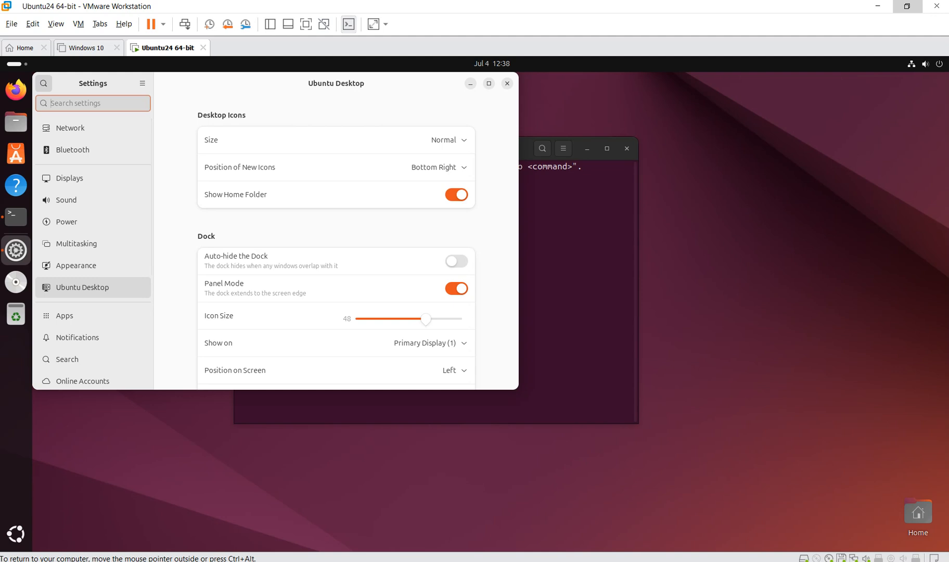
type("ke")
key("Return")
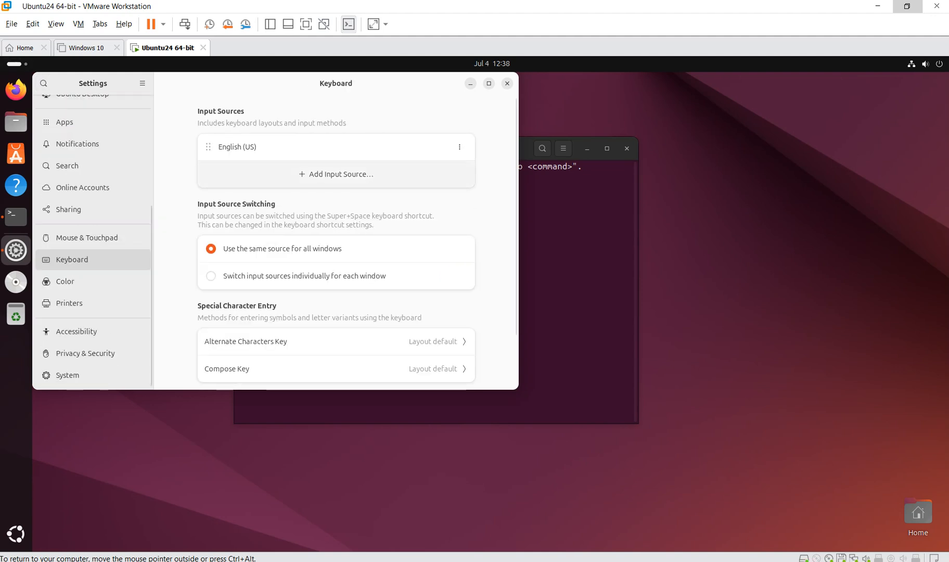
- Start adding an input source and search the English list for 'Germ' and 'Deut'
left_click(337, 175)
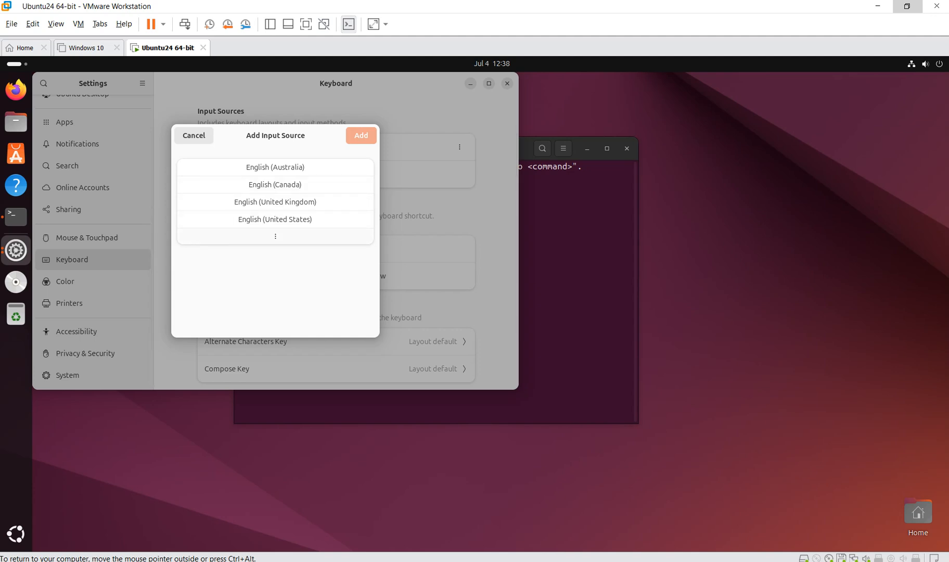
left_click(276, 237)
scroll(275, 281, "down", 3)
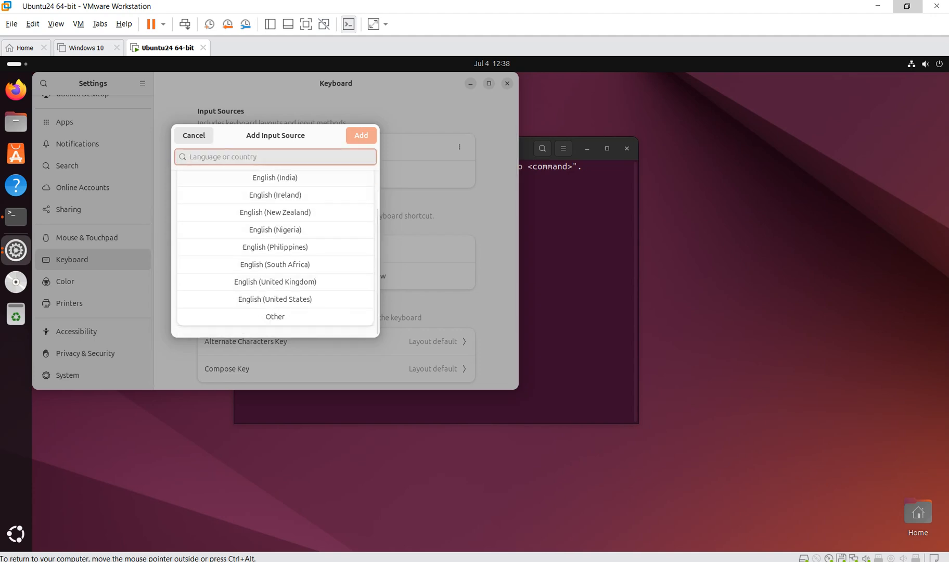
type("Germ")
key("BackSpace")
key("BackSpace")
key("BackSpace")
key("BackSpace")
type("Deut")
key("BackSpace")
key("BackSpace")
key("BackSpace")
key("BackSpace")
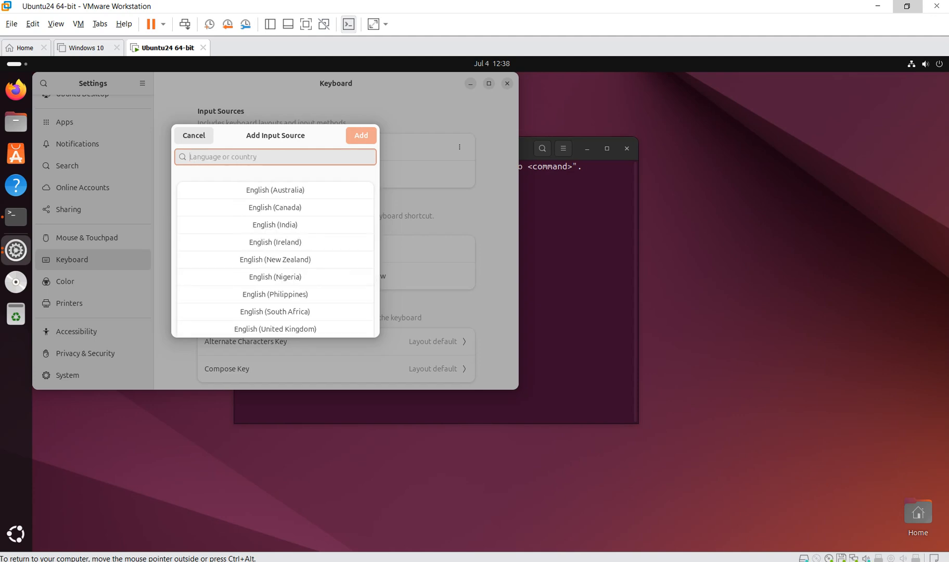
- Pick plain German from the Other languages list and add it as an input source
scroll(275, 313, "down", 2)
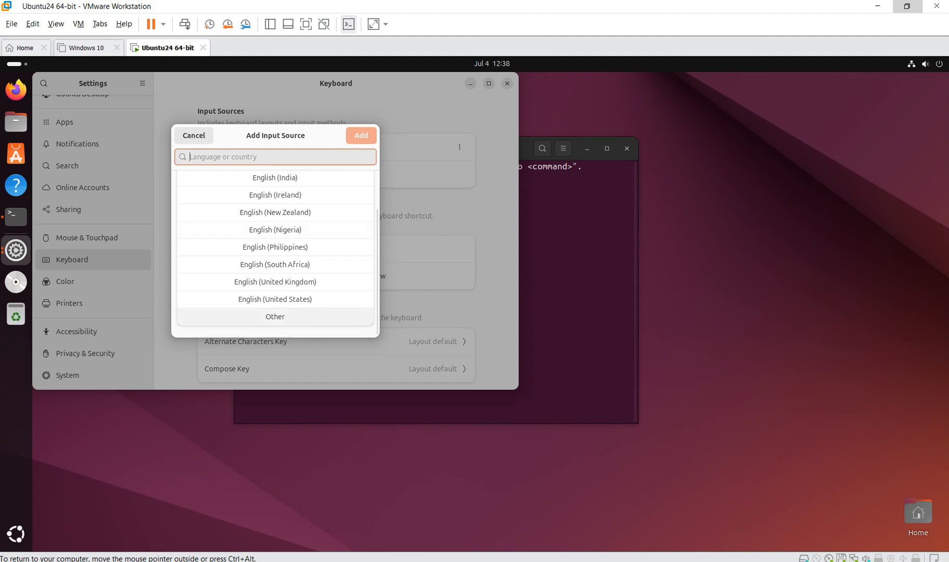
left_click(275, 316)
scroll(275, 317, "down", 4)
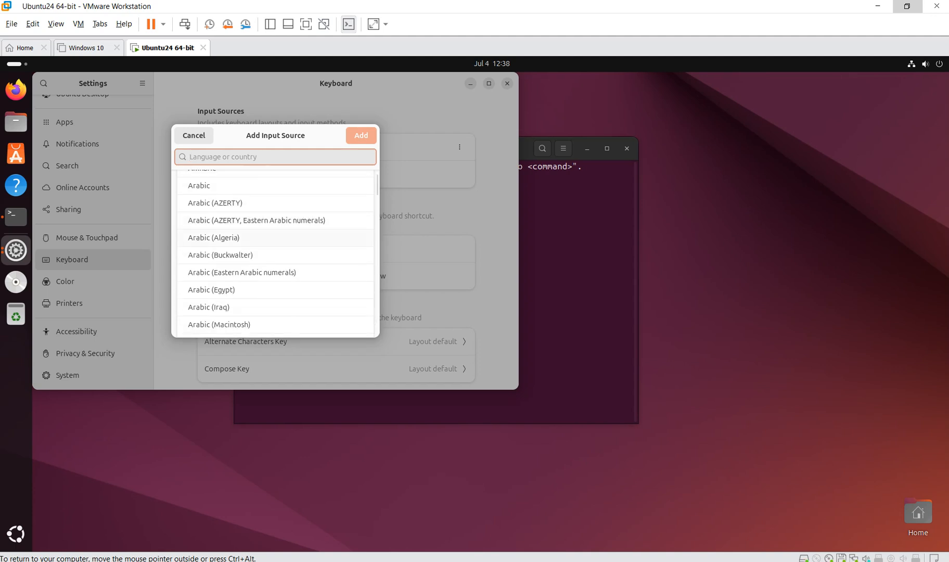
type("Germ")
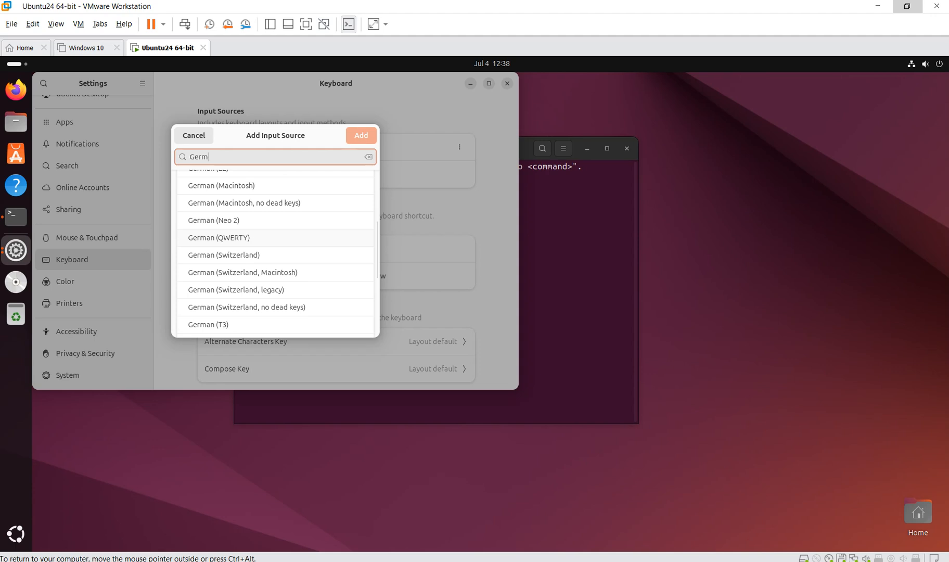
scroll(275, 250, "up", 4)
scroll(275, 244, "up", 2)
left_click(274, 208)
left_click(361, 135)
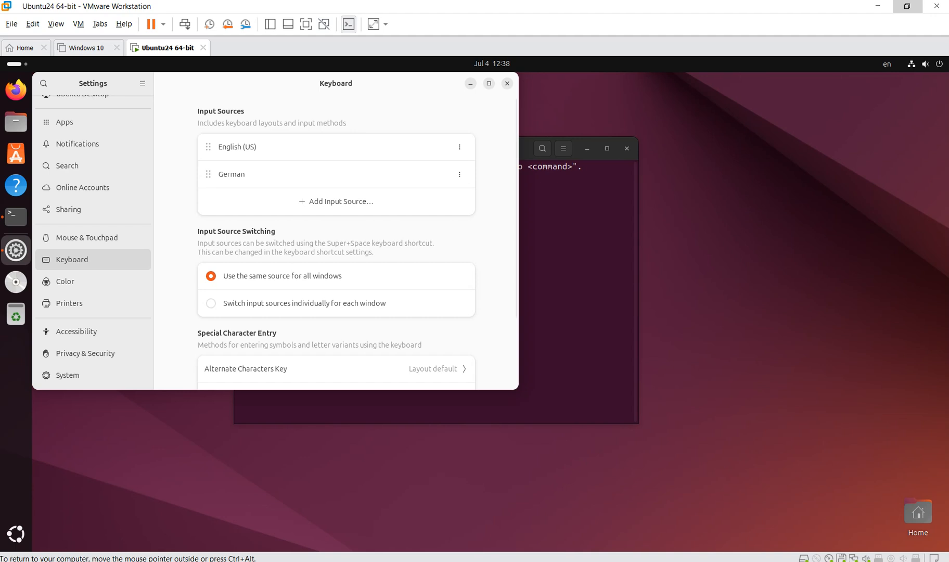
- Close Settings, switch the active layout to German, and test it with 'öäö' in Terminal
left_click(507, 84)
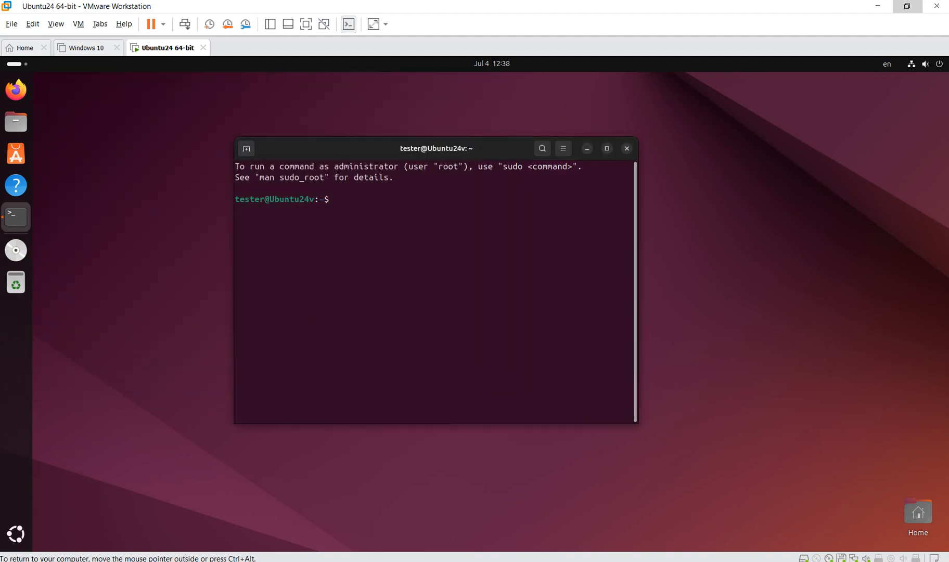
left_click(887, 64)
left_click(886, 105)
type("öäö")
key("BackSpace")
key("BackSpace")
key("BackSpace")
left_click(888, 63)
left_click(887, 64)
left_click(925, 64)
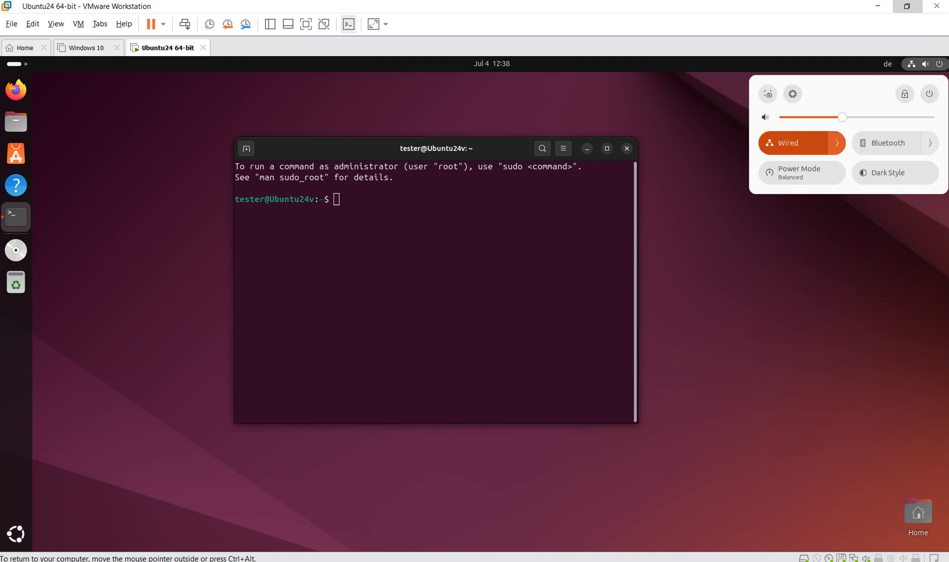
left_click(837, 142)
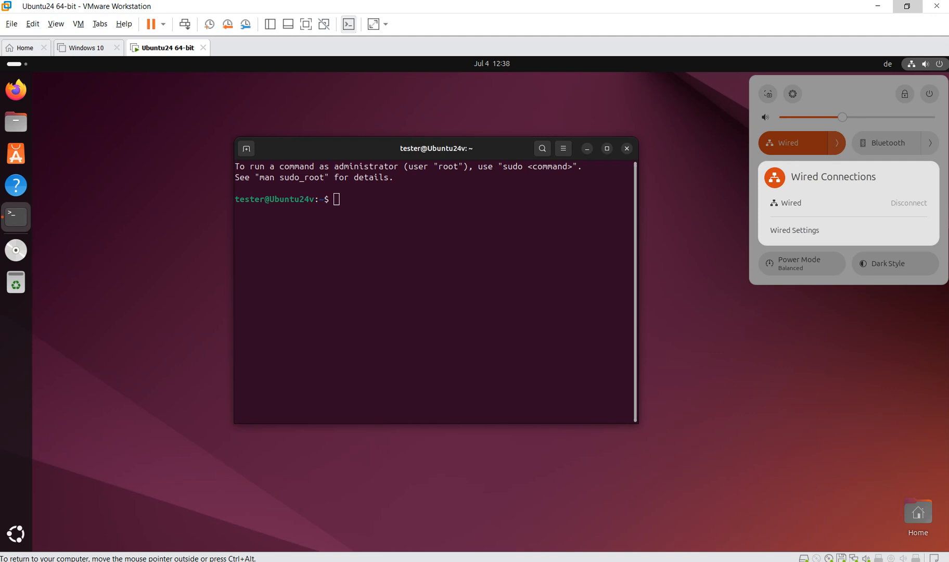
left_click(795, 230)
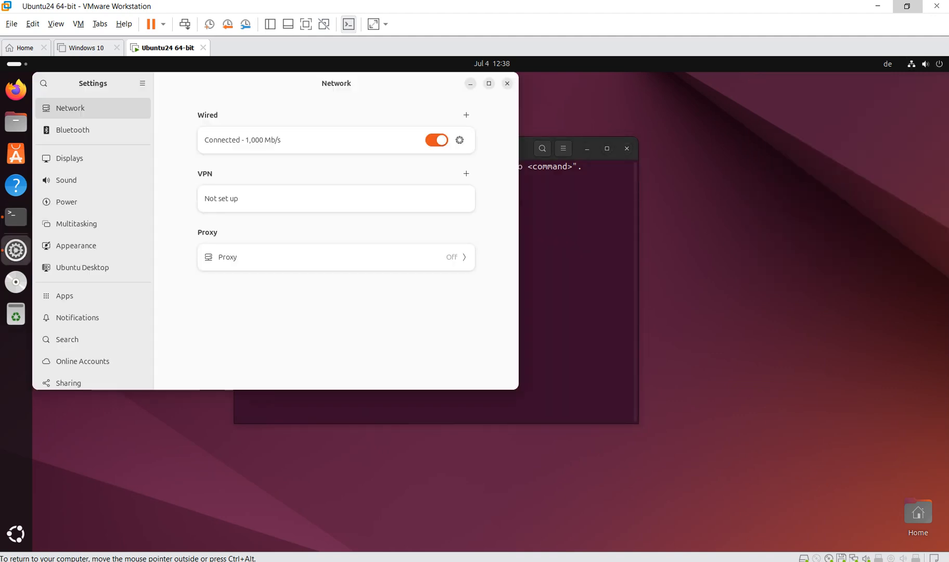
left_click_drag(395, 83, 480, 139)
left_click(543, 195)
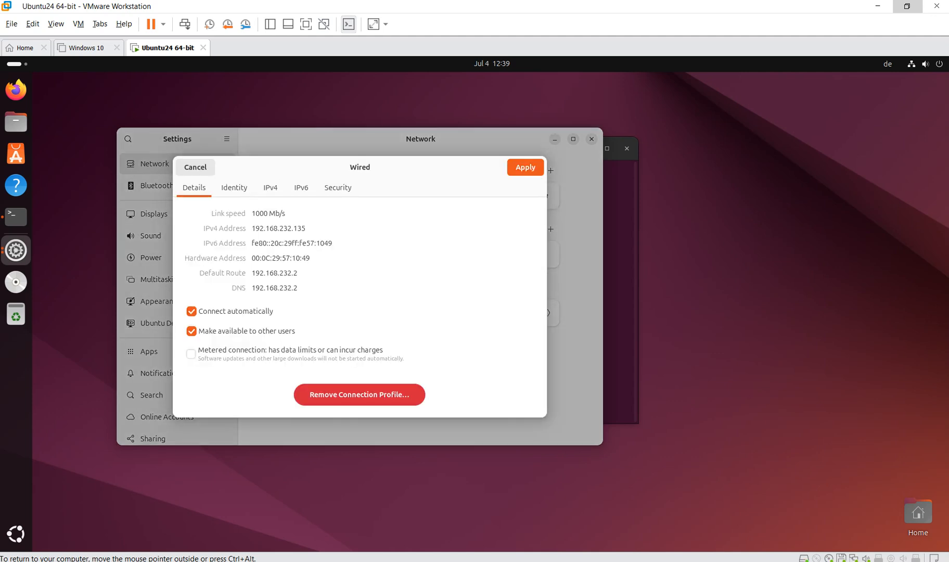
left_click_drag(254, 228, 305, 229)
left_click(252, 228)
left_click_drag(252, 228, 305, 229)
key("Escape")
left_click(591, 138)
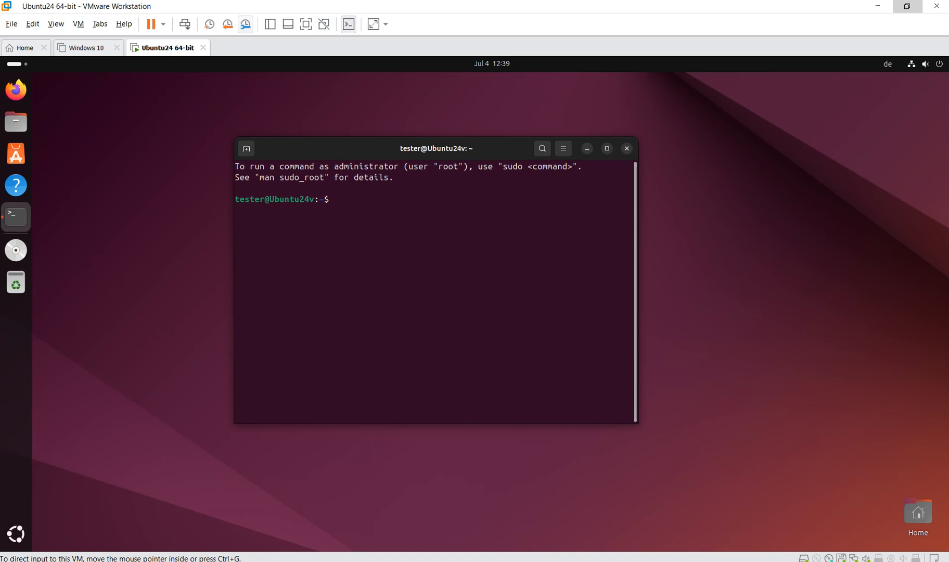
- Take a snapshot named 'Initial Install' in Snapshot Manager, then close the manager
left_click(245, 24)
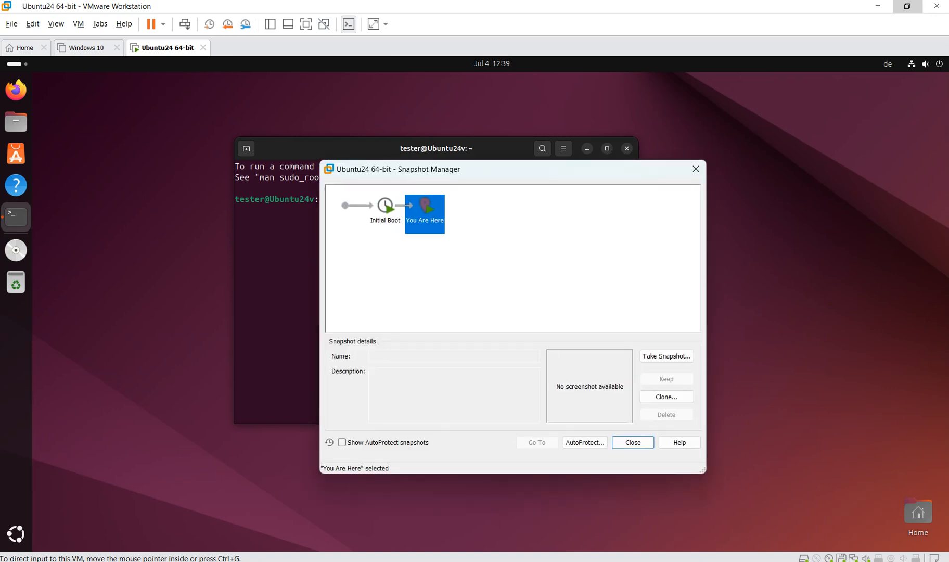
left_click(667, 356)
type("Initial")
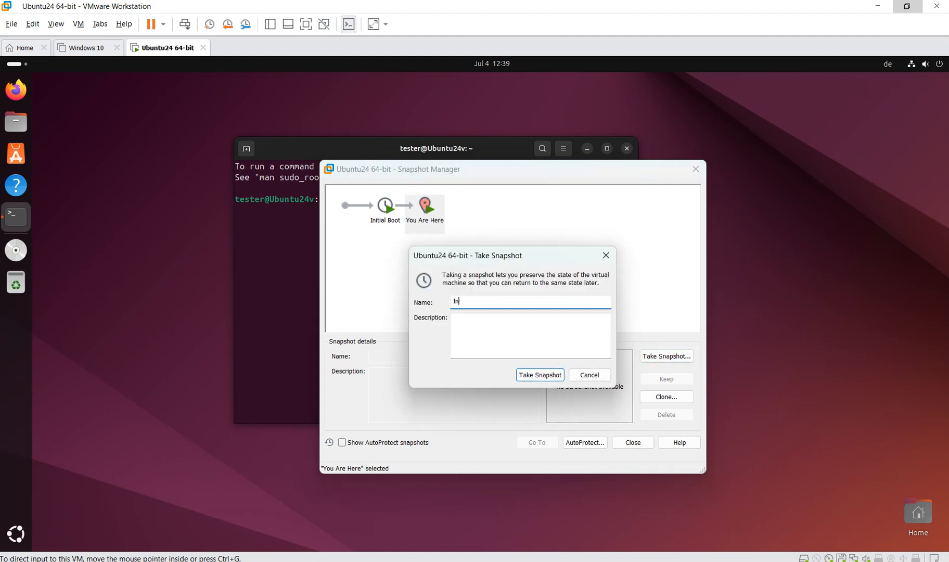
type("nstall")
key("Return")
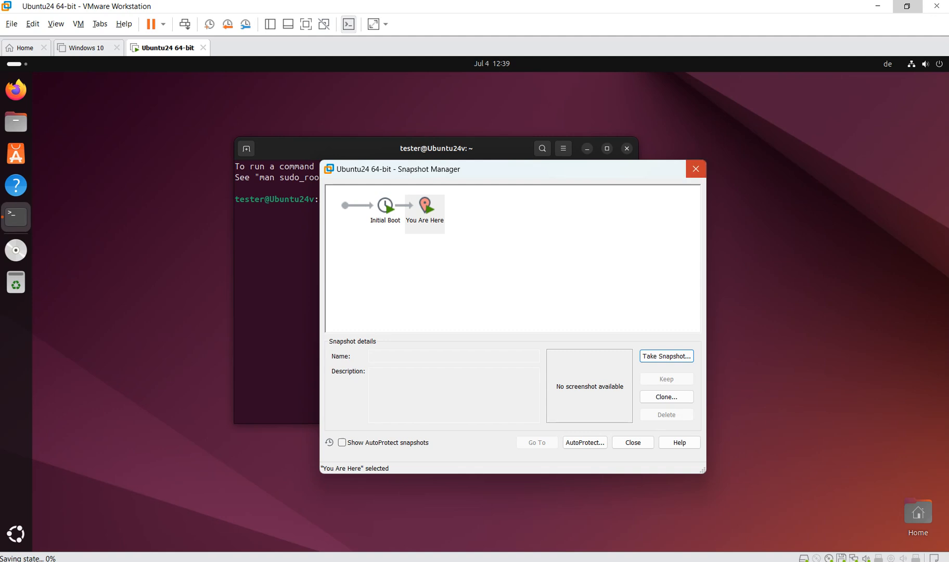
left_click(695, 169)
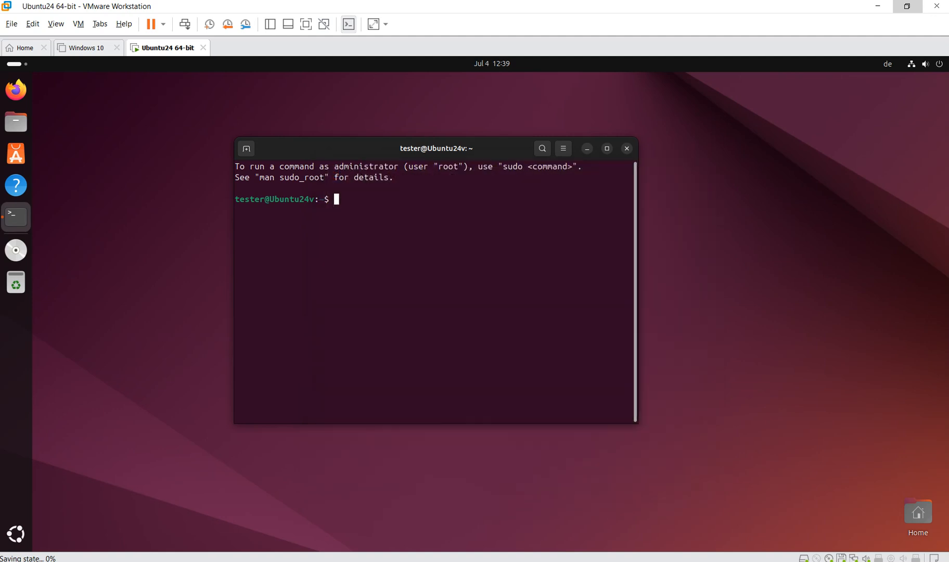